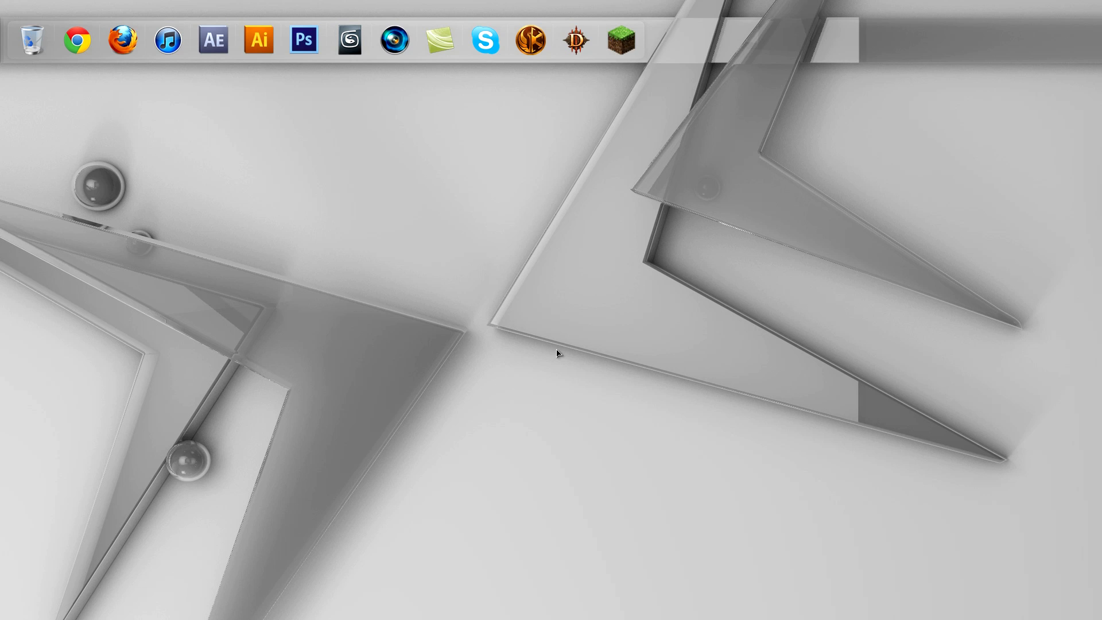
{"action": "left_click_drag", "start_coordinate": [58, 131], "coordinate": [411, 323]}
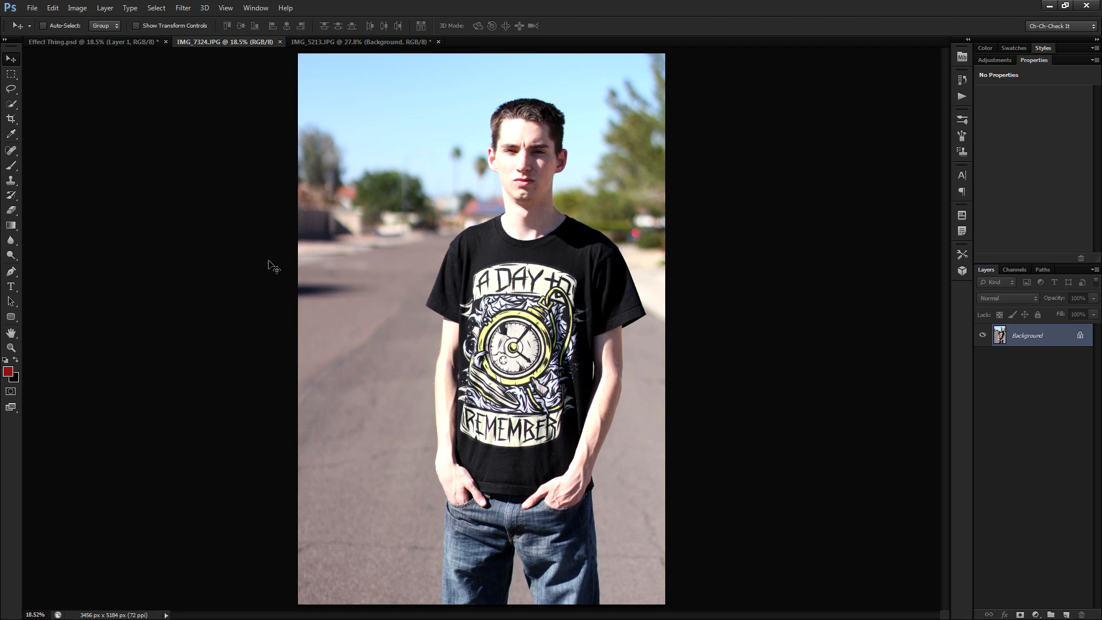
Step: Examine the finished effect in Effect Thing.psd up close around the face and shirt
{"action": "left_click", "coordinate": [120, 43]}
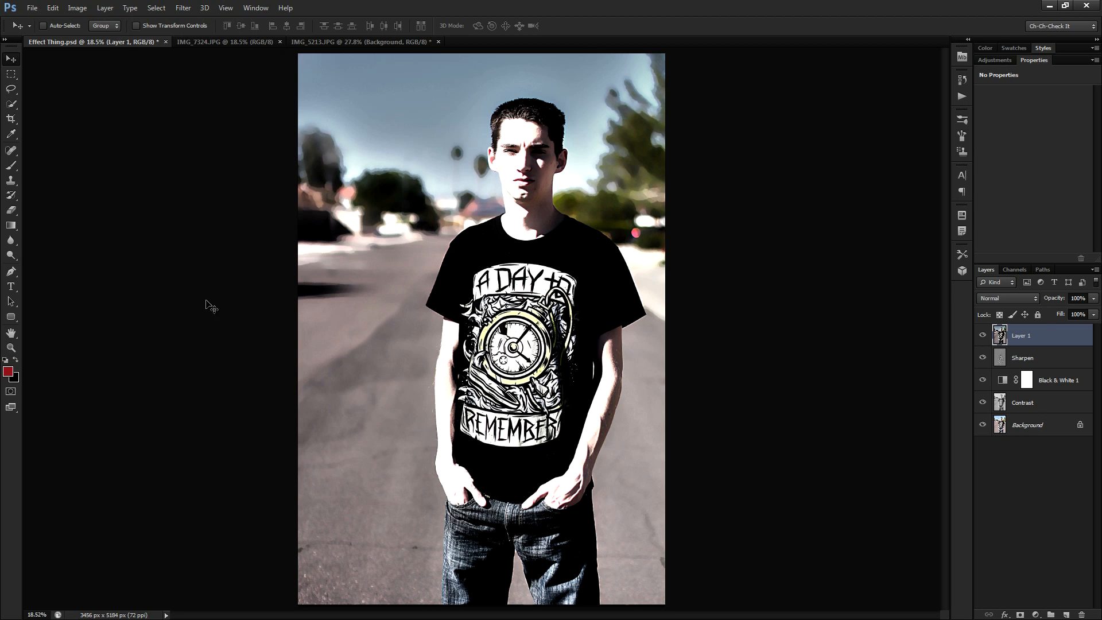
{"action": "scroll", "coordinate": [515, 297], "scroll_direction": "up", "scroll_amount": 2}
{"action": "scroll", "coordinate": [515, 297], "scroll_direction": "up", "scroll_amount": 3}
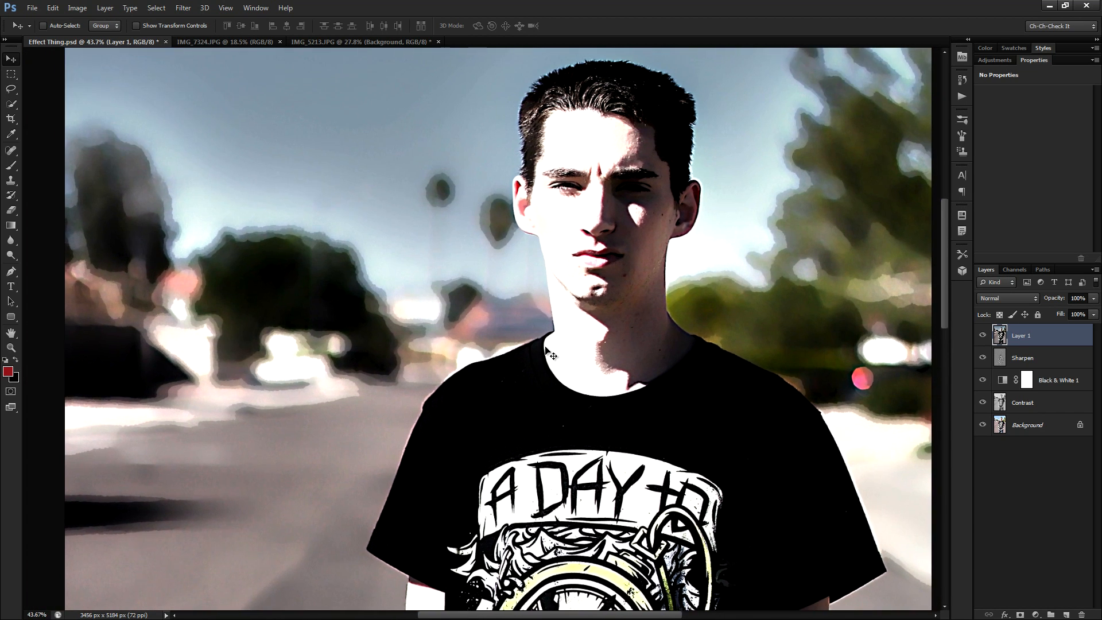
{"action": "scroll", "coordinate": [542, 326], "scroll_direction": "down", "scroll_amount": 1}
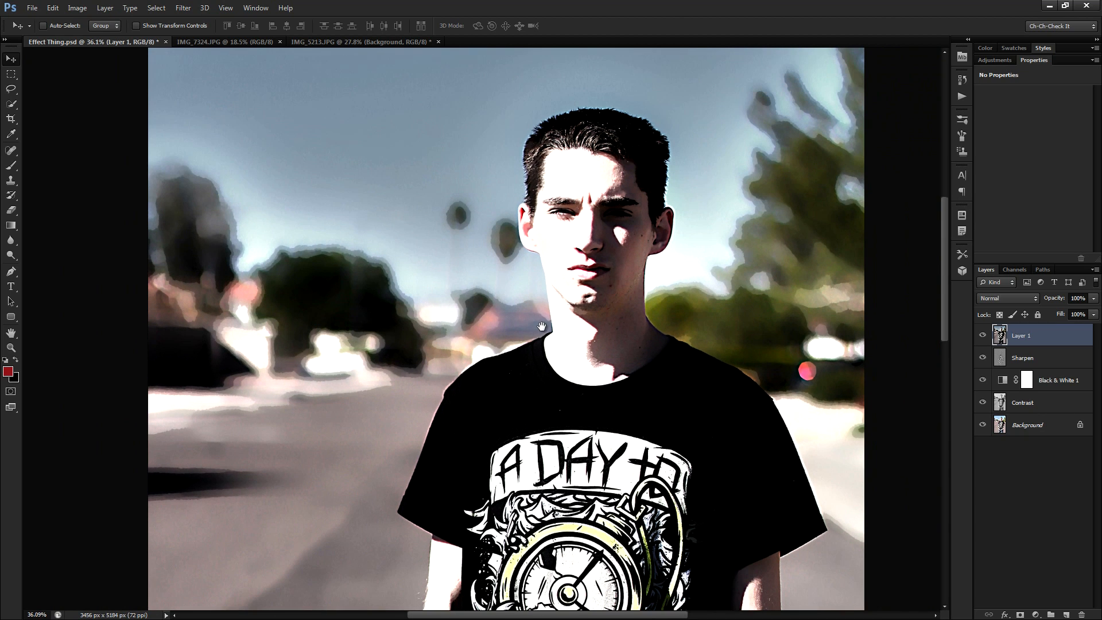
{"action": "left_click_drag", "start_coordinate": [587, 283], "coordinate": [592, 238]}
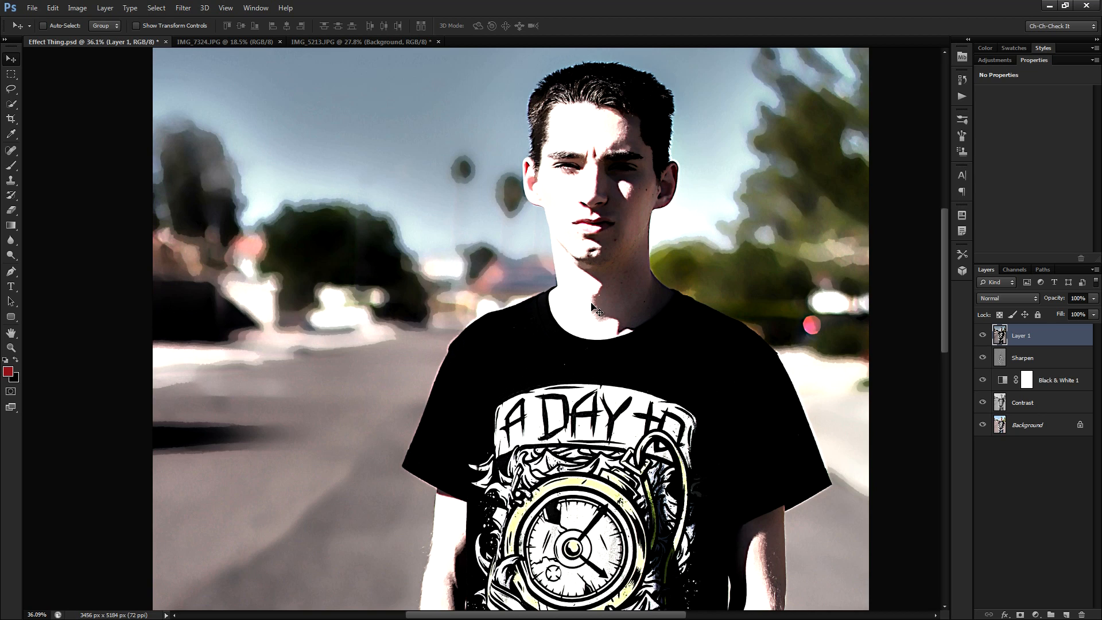
{"action": "key", "text": "ctrl+0"}
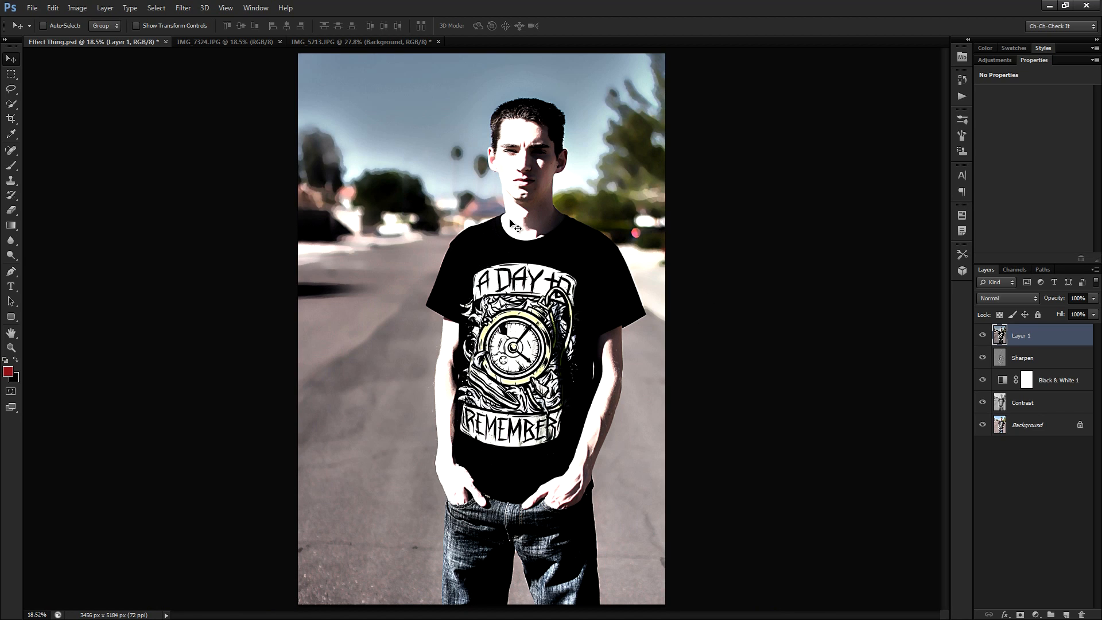
Step: Start HDR Toning on IMG_7324.JPG and apply the Flat preset
{"action": "left_click", "coordinate": [225, 43]}
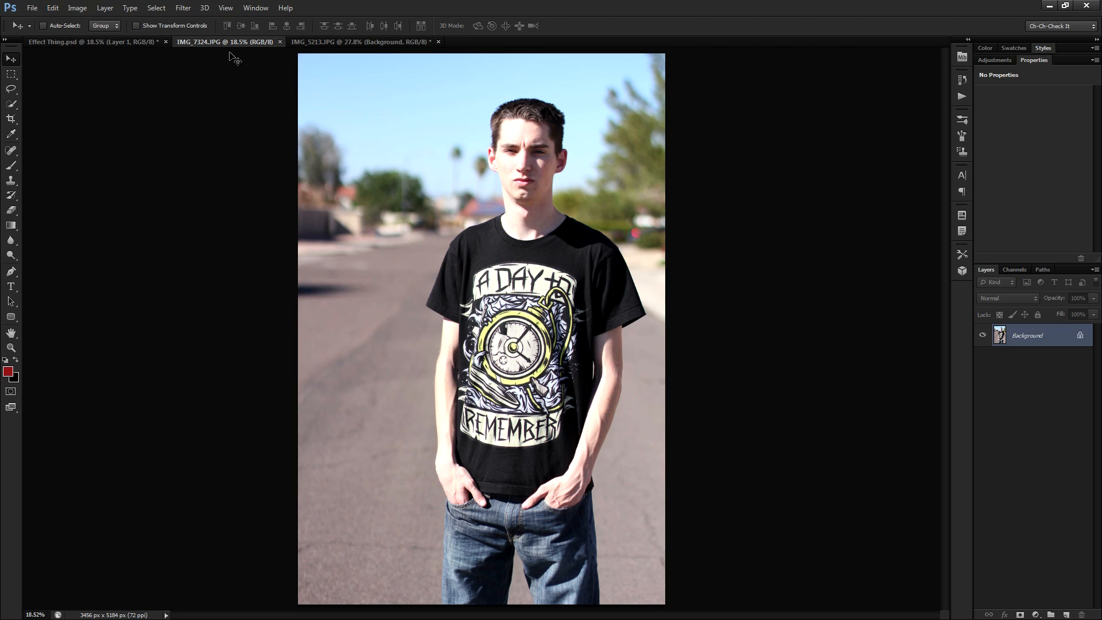
{"action": "left_click", "coordinate": [81, 8]}
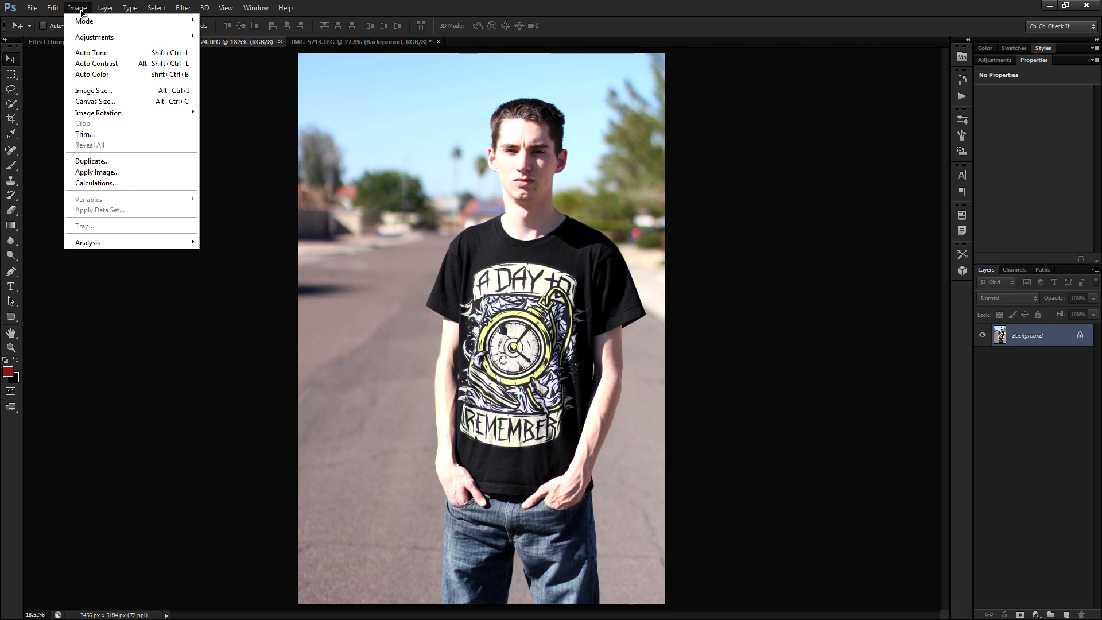
{"action": "mouse_move", "coordinate": [120, 38]}
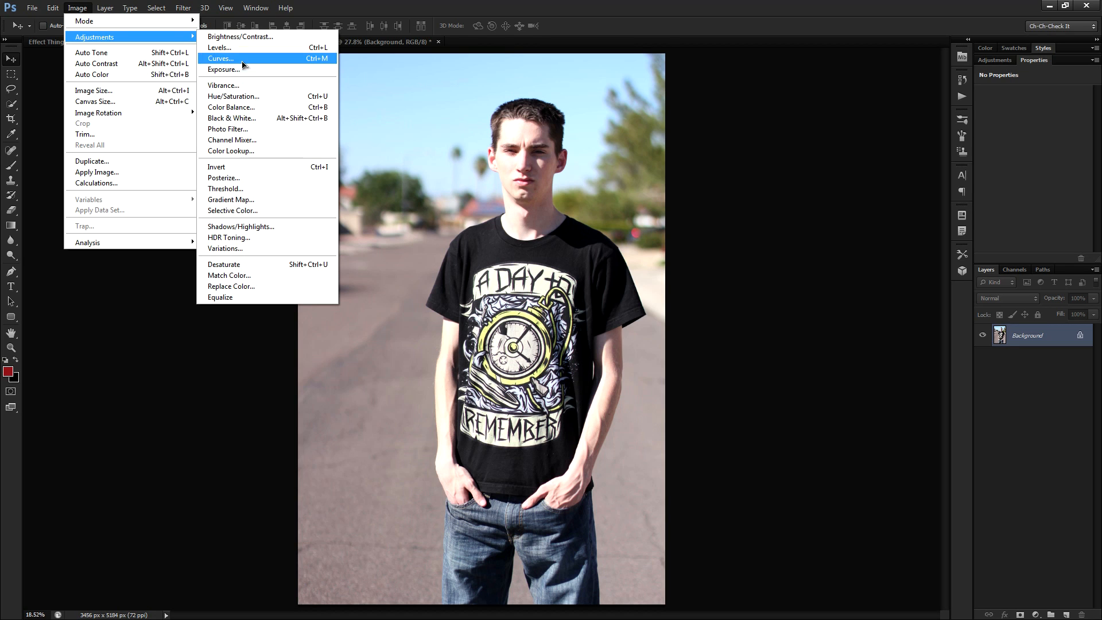
{"action": "left_click", "coordinate": [287, 239]}
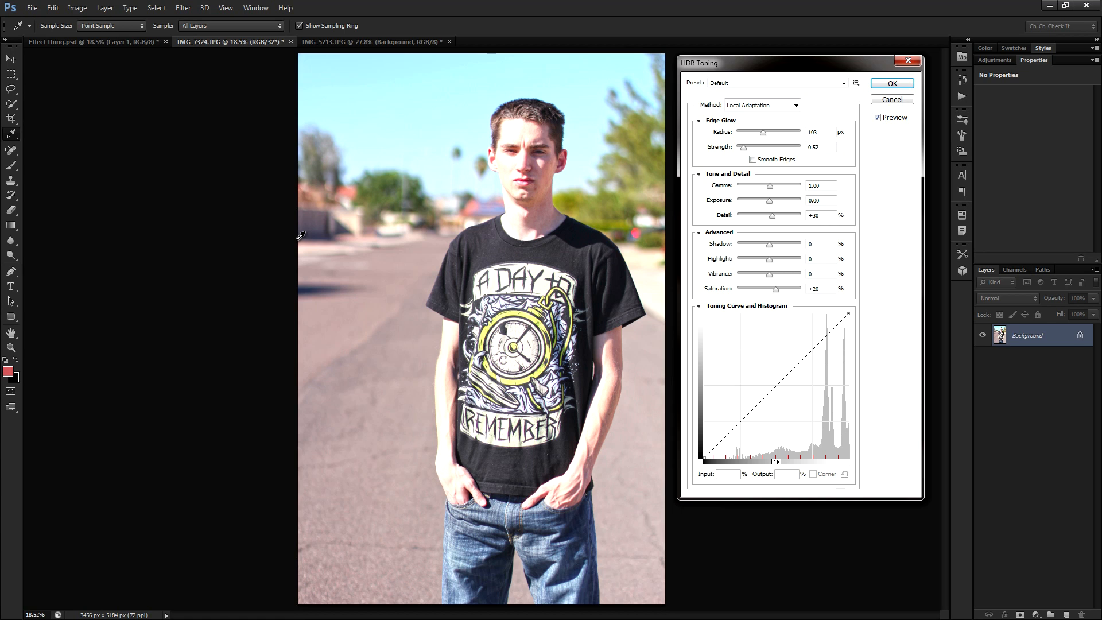
{"action": "mouse_move", "coordinate": [757, 64]}
{"action": "left_mouse_down"}
{"action": "mouse_move", "coordinate": [613, 79]}
{"action": "mouse_move", "coordinate": [425, 123]}
{"action": "mouse_move", "coordinate": [708, 83]}
{"action": "mouse_move", "coordinate": [756, 66]}
{"action": "left_mouse_up"}
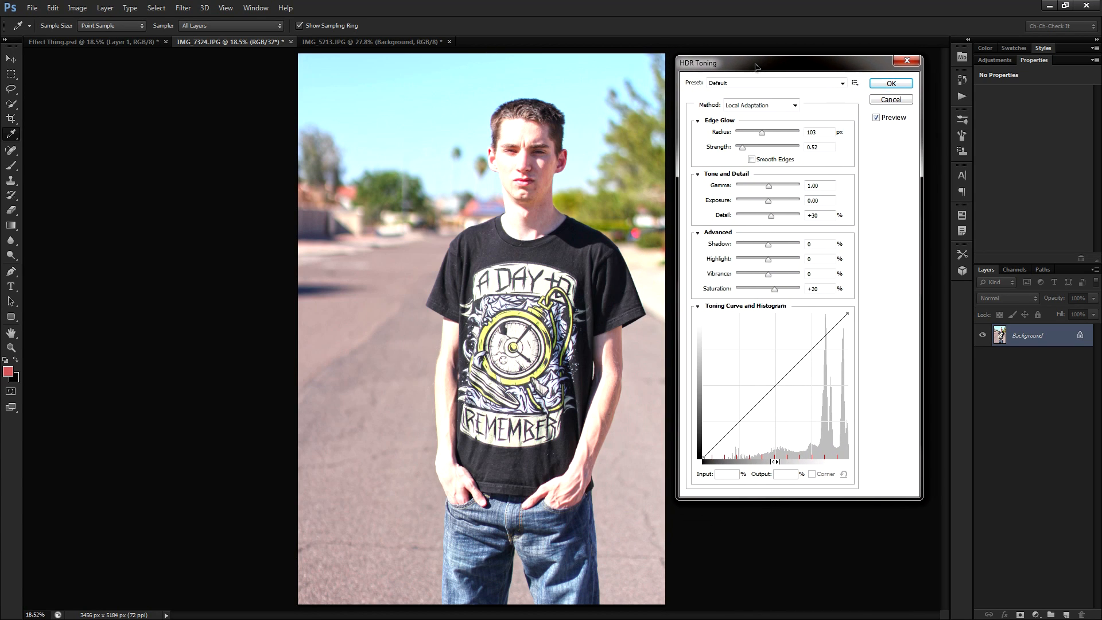
{"action": "left_click", "coordinate": [698, 306]}
{"action": "left_click", "coordinate": [698, 306]}
{"action": "left_click", "coordinate": [726, 84]}
{"action": "left_click", "coordinate": [733, 117]}
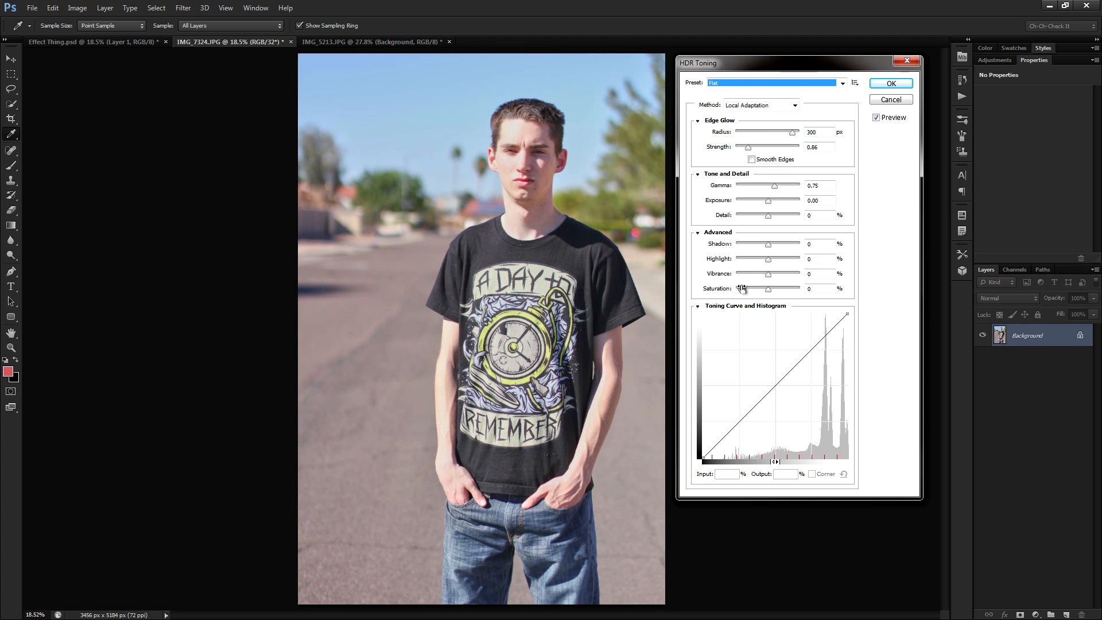
Step: Set the HDR Toning saturation to +32, vibrance to -19, highlight to +39, shadow to -51 and detail to +35
{"action": "left_click_drag", "start_coordinate": [769, 290], "coordinate": [779, 294]}
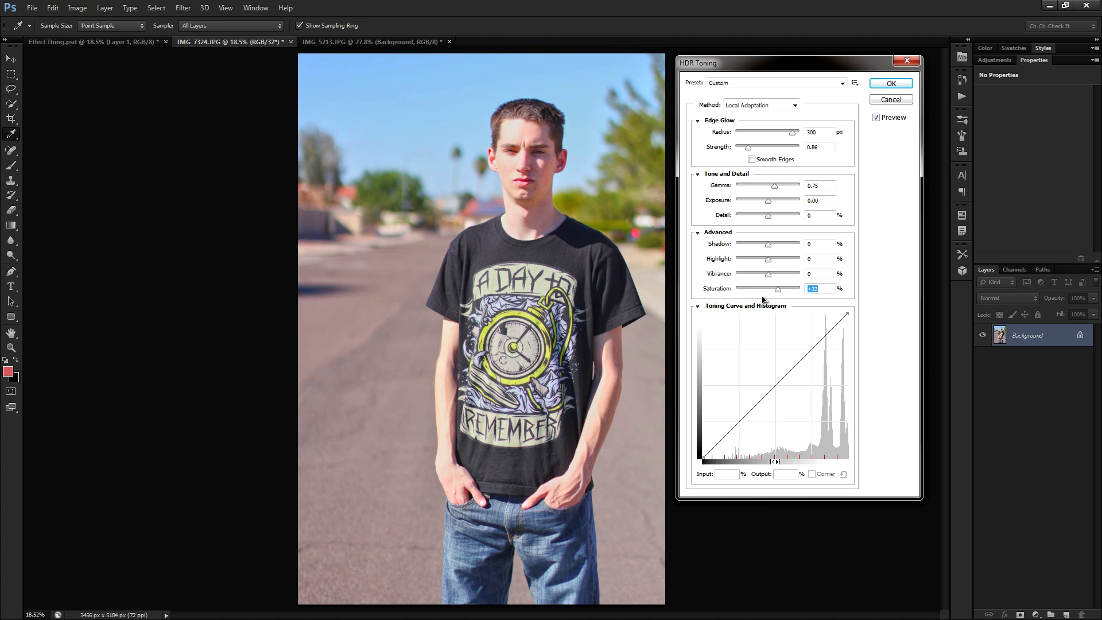
{"action": "left_click_drag", "start_coordinate": [769, 275], "coordinate": [762, 278]}
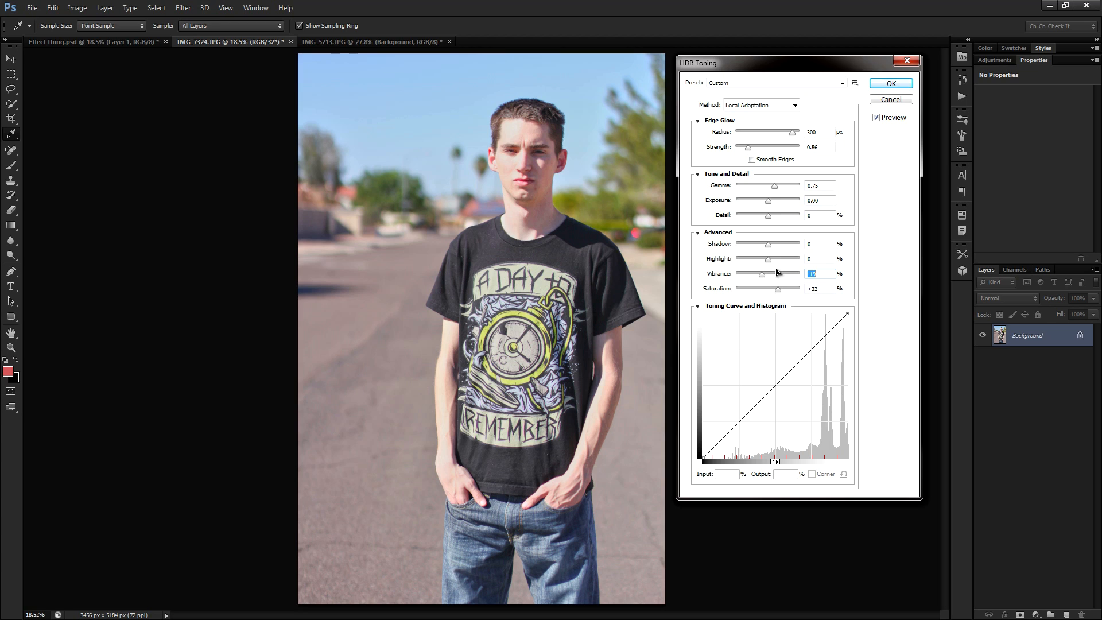
{"action": "mouse_move", "coordinate": [769, 258]}
{"action": "left_mouse_down"}
{"action": "mouse_move", "coordinate": [781, 260]}
{"action": "mouse_move", "coordinate": [753, 247]}
{"action": "left_mouse_up"}
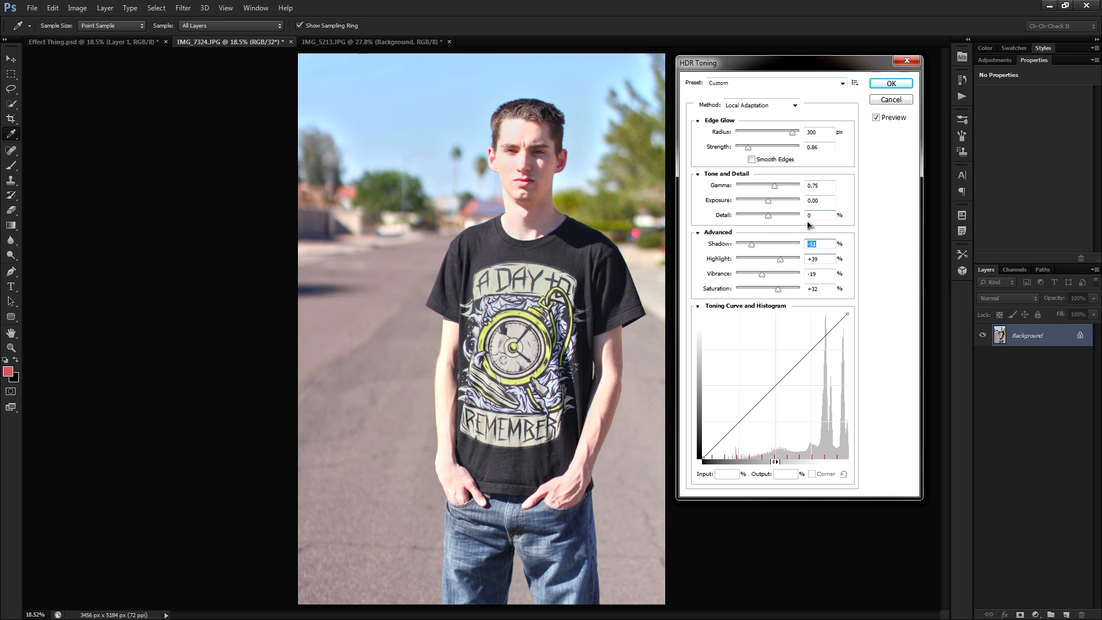
{"action": "left_click_drag", "start_coordinate": [769, 217], "coordinate": [773, 220]}
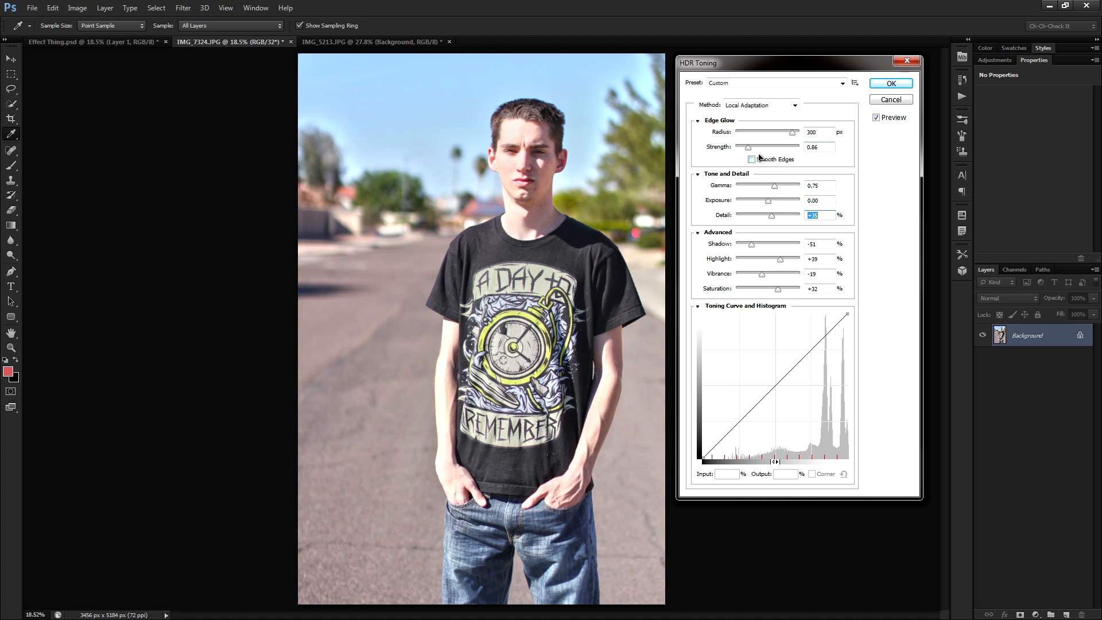
Step: Set the HDR Toning edge glow radius to 500 px and its strength to about 2.46
{"action": "left_click_drag", "start_coordinate": [793, 132], "coordinate": [800, 133]}
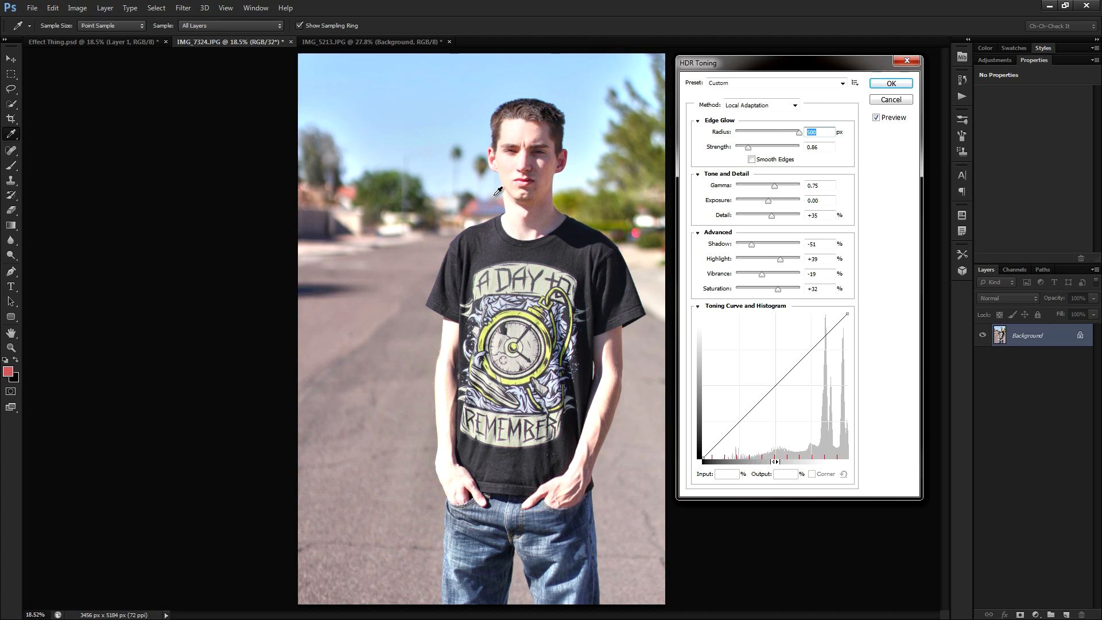
{"action": "left_click_drag", "start_coordinate": [749, 148], "coordinate": [761, 152]}
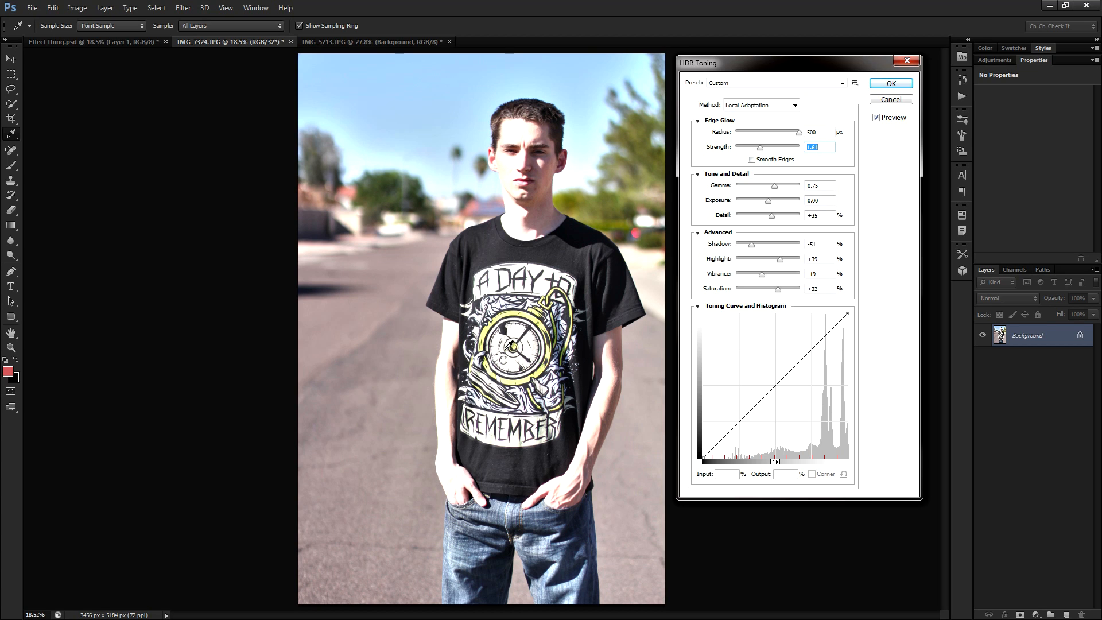
{"action": "left_click_drag", "start_coordinate": [761, 149], "coordinate": [773, 153]}
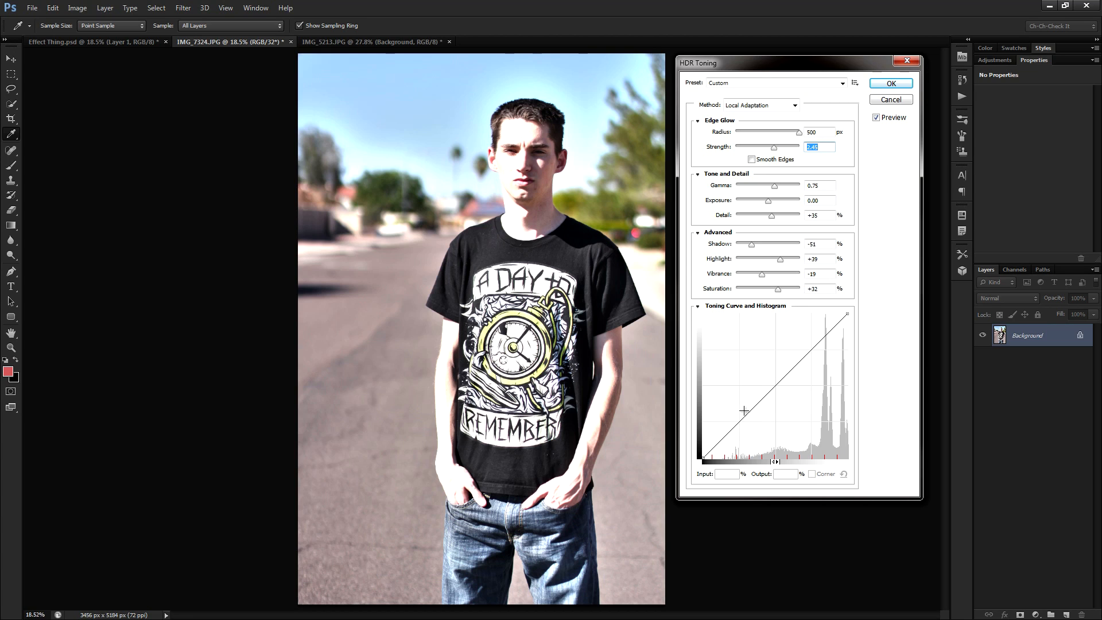
Step: Shape the toning curve with points at about input 38, output 18 and input 73, output 64, and apply HDR Toning
{"action": "left_click_drag", "start_coordinate": [746, 414], "coordinate": [757, 429]}
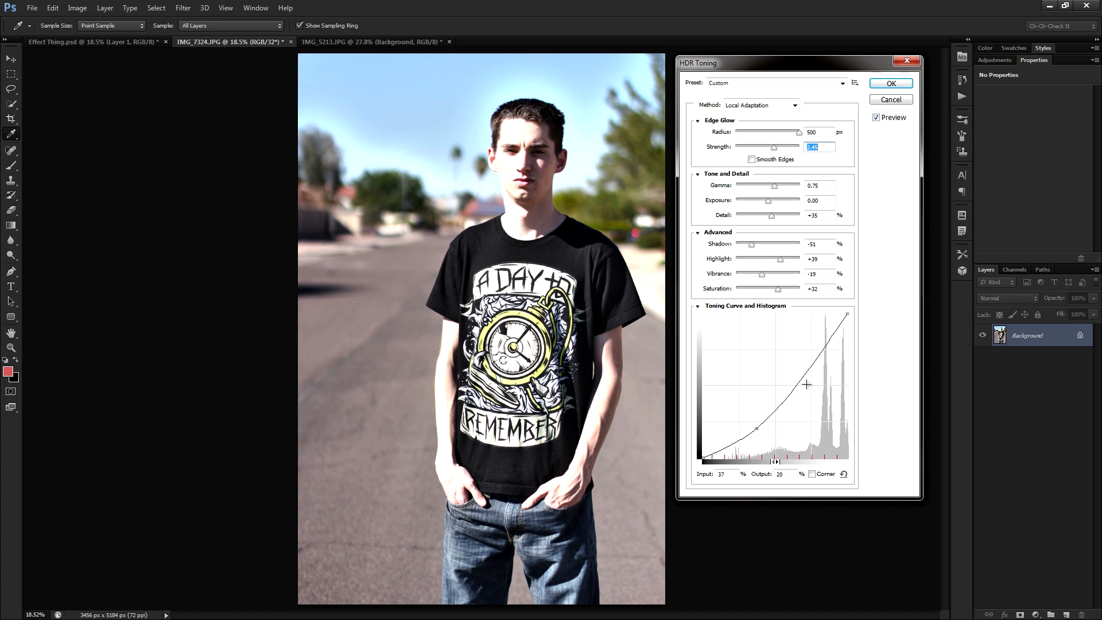
{"action": "left_click_drag", "start_coordinate": [807, 370], "coordinate": [804, 366]}
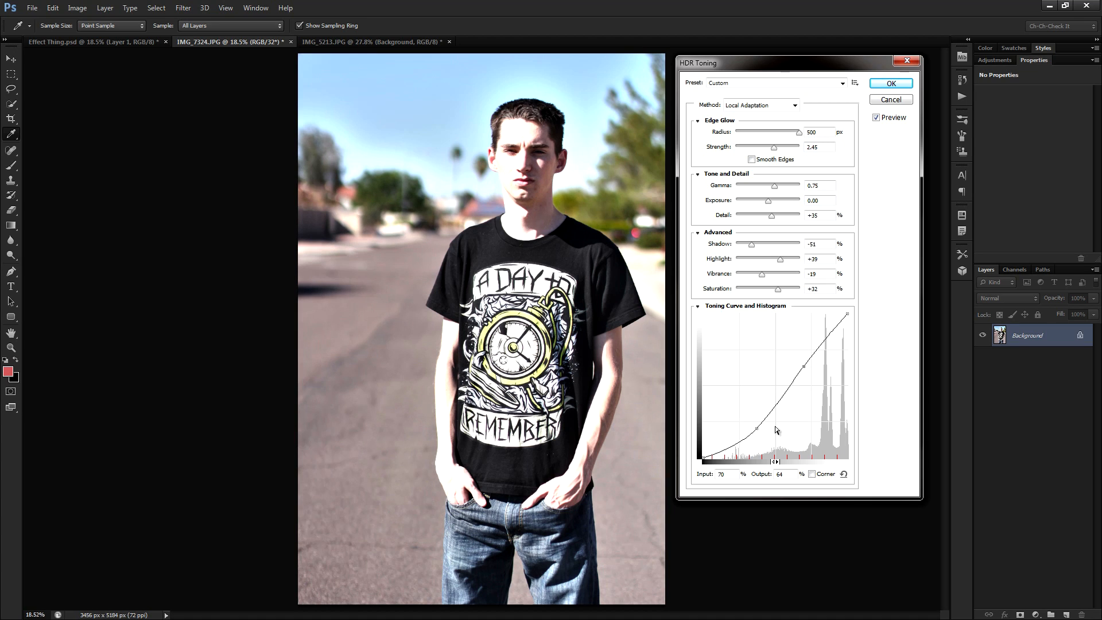
{"action": "left_click_drag", "start_coordinate": [804, 366], "coordinate": [804, 365]}
{"action": "left_click_drag", "start_coordinate": [766, 429], "coordinate": [684, 432]}
{"action": "left_click", "coordinate": [757, 433]}
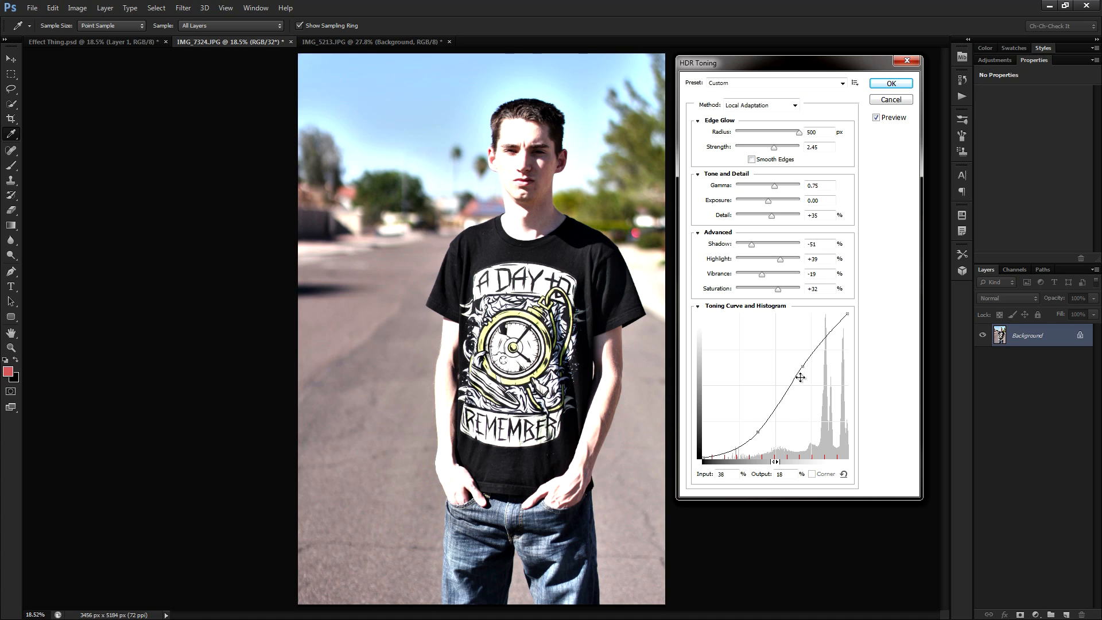
{"action": "mouse_move", "coordinate": [804, 368]}
{"action": "left_mouse_down"}
{"action": "mouse_move", "coordinate": [823, 396]}
{"action": "mouse_move", "coordinate": [814, 366]}
{"action": "left_mouse_up"}
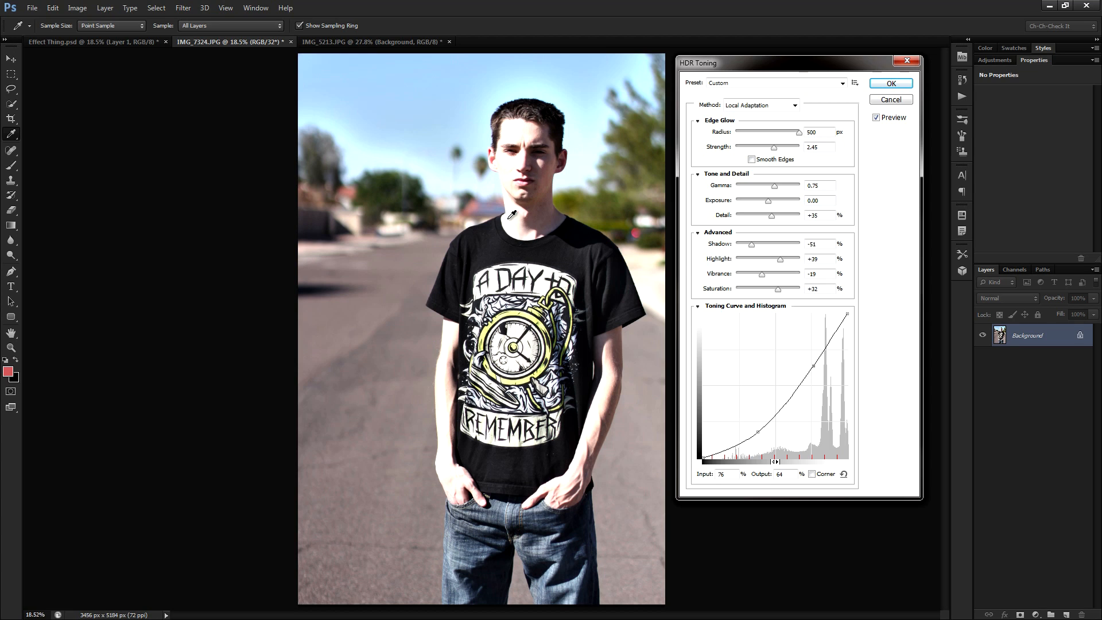
{"action": "left_click_drag", "start_coordinate": [816, 366], "coordinate": [809, 366]}
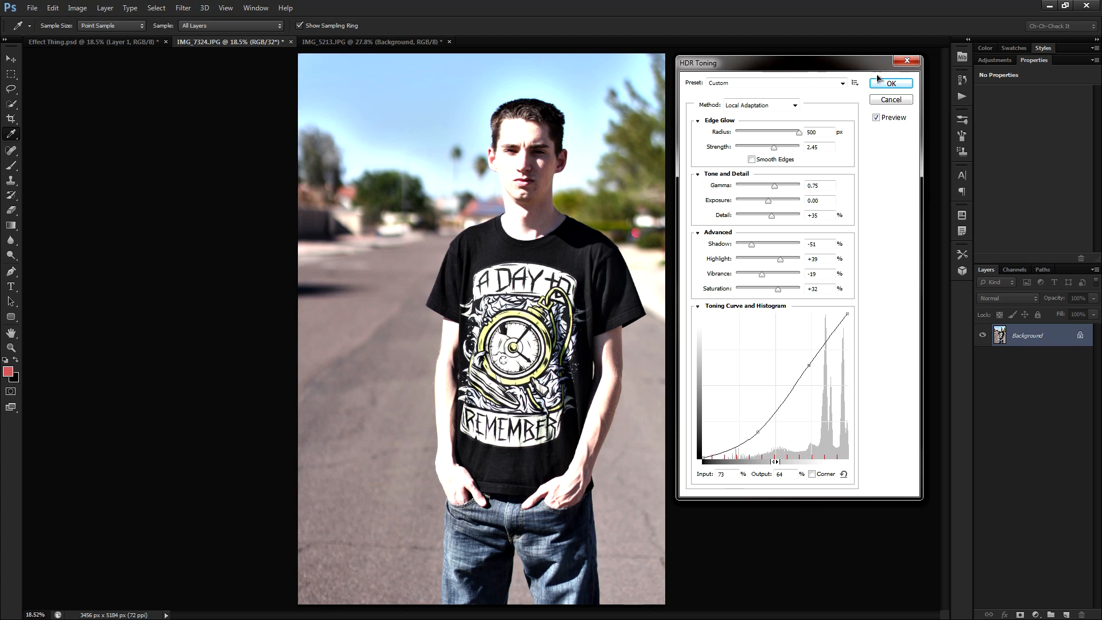
{"action": "left_click", "coordinate": [892, 85]}
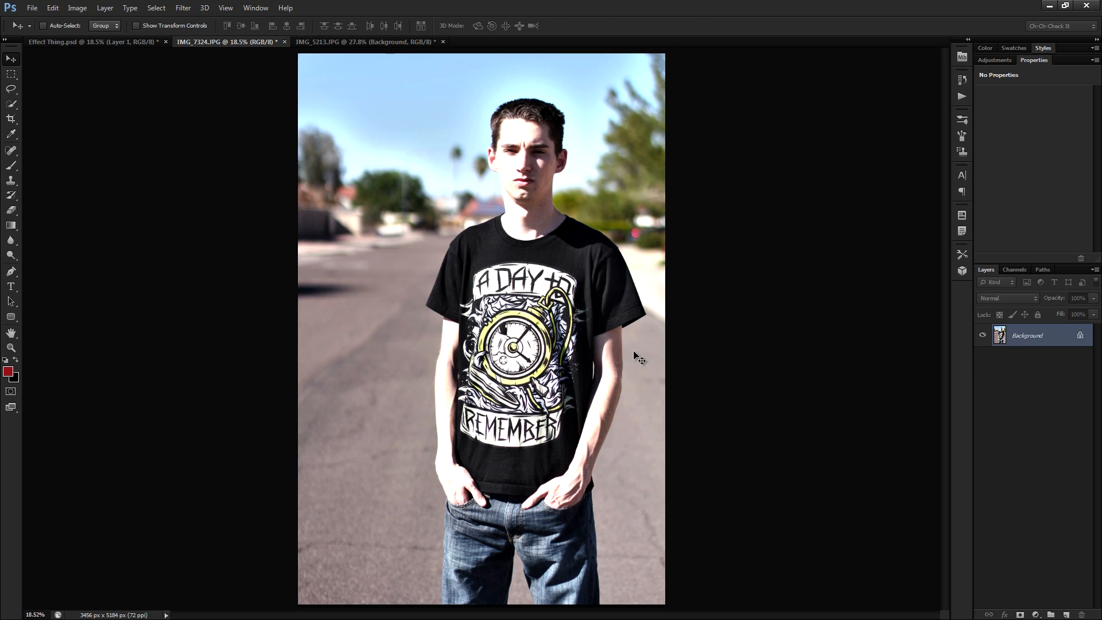
Step: Duplicate the Background layer and name the copy Soft Contrast
{"action": "key", "text": "ctrl+j"}
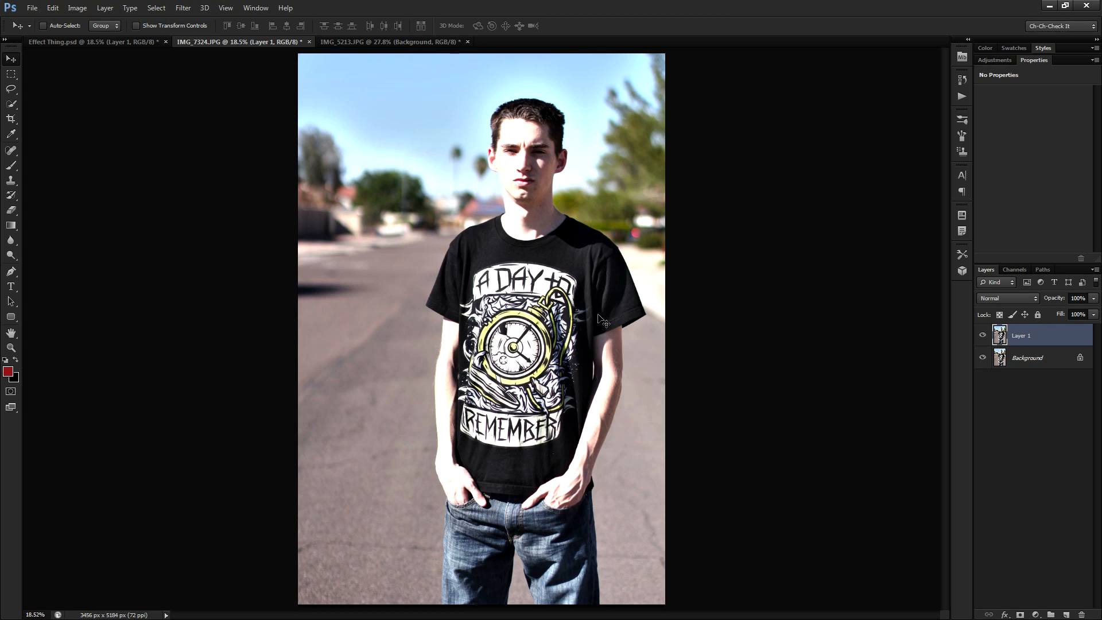
{"action": "double_click", "coordinate": [1020, 337]}
{"action": "type", "text": "Soft Contrast"}
{"action": "key", "text": "Return"}
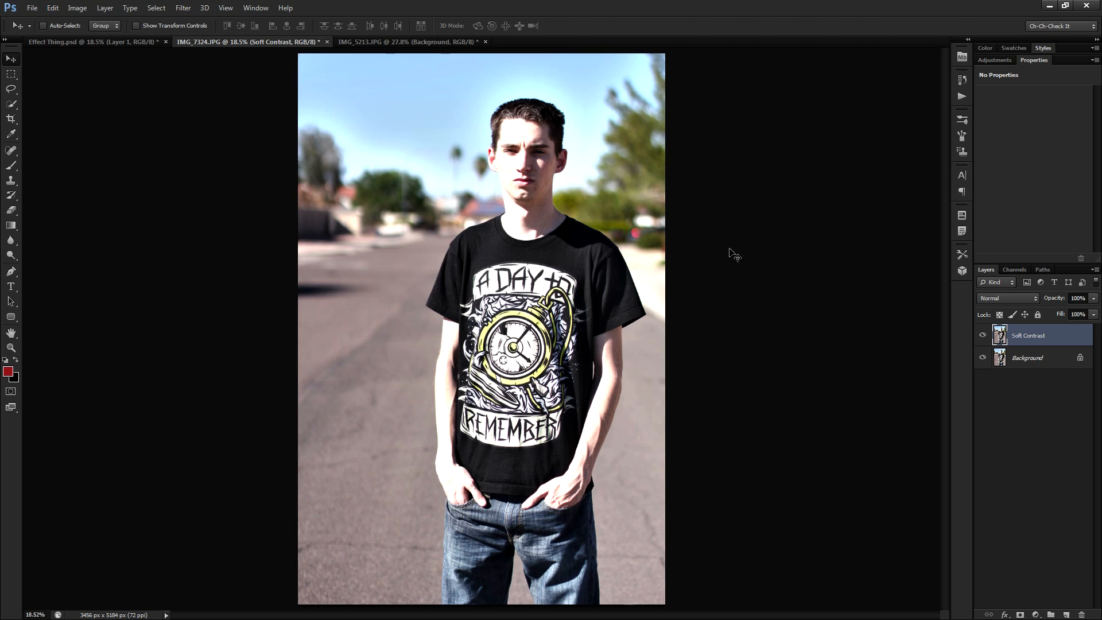
Step: Desaturate the Soft Contrast layer and apply a Gaussian Blur with a radius of about 86.3 pixels
{"action": "key", "text": "ctrl+shift+u"}
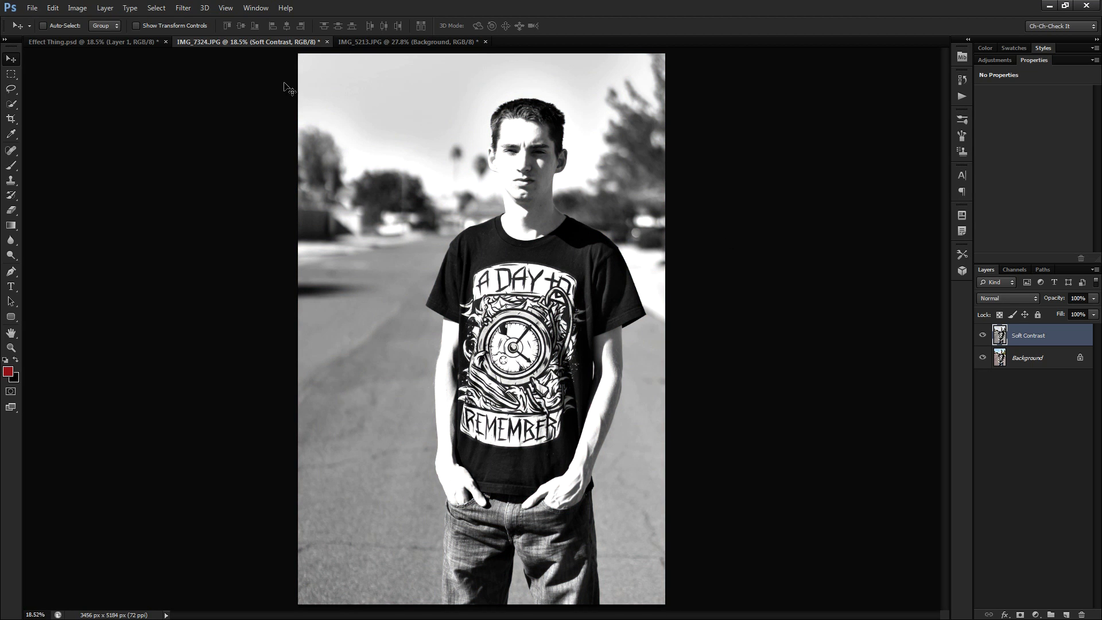
{"action": "left_click", "coordinate": [184, 8]}
{"action": "mouse_move", "coordinate": [196, 125]}
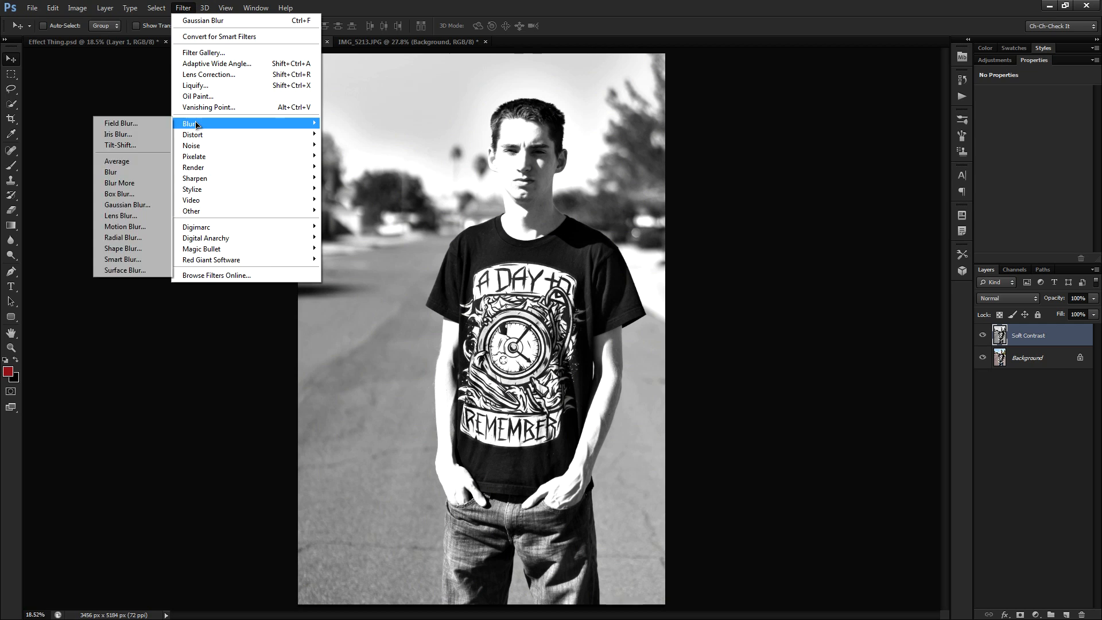
{"action": "left_click", "coordinate": [128, 205]}
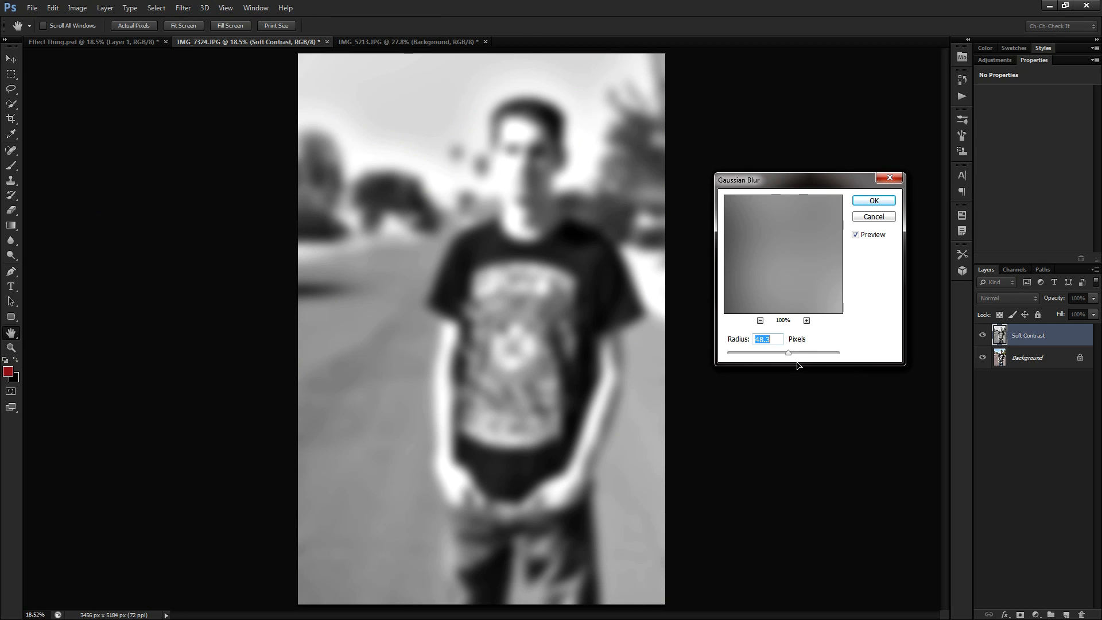
{"action": "left_click_drag", "start_coordinate": [794, 352], "coordinate": [801, 352]}
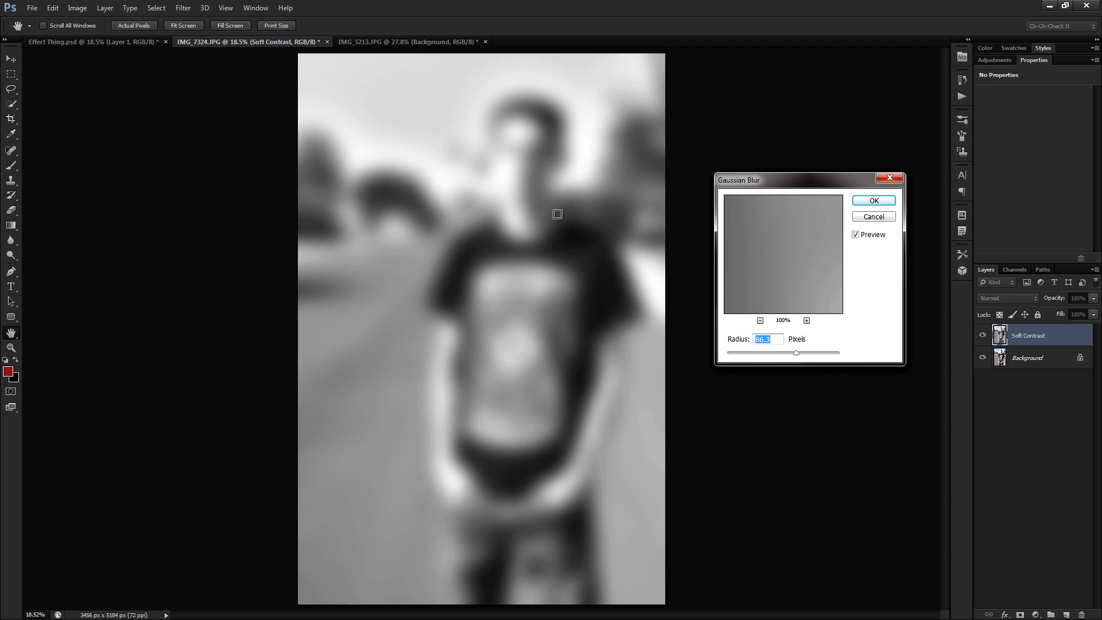
{"action": "left_click", "coordinate": [874, 201]}
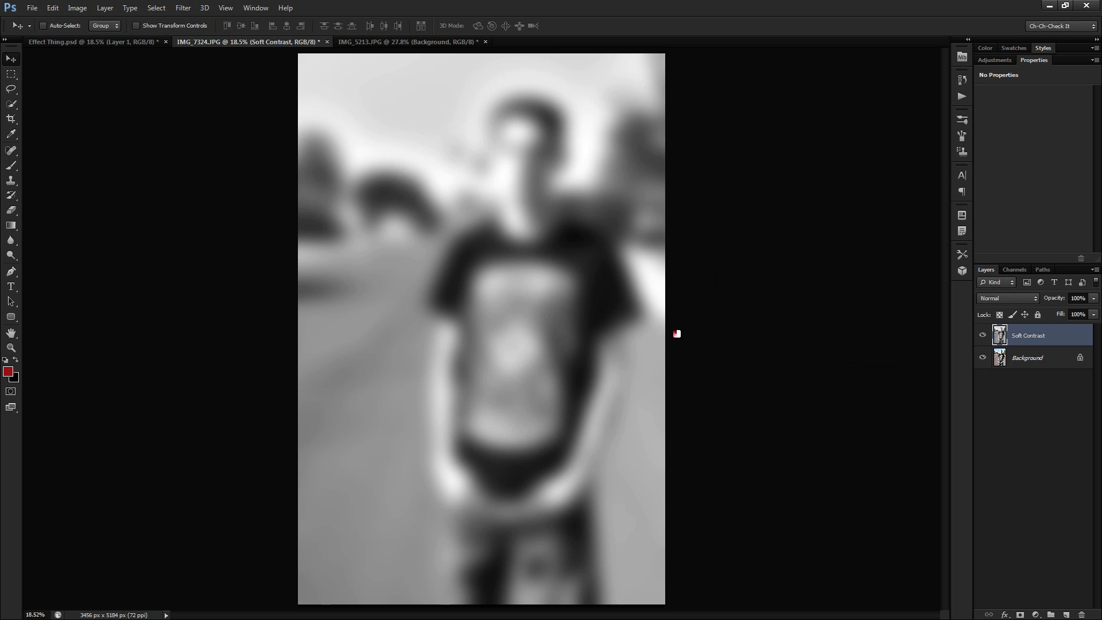
Step: Set the Soft Contrast layer's blend mode to Soft Light and compare the image with the layer hidden and shown
{"action": "left_click", "coordinate": [1007, 299]}
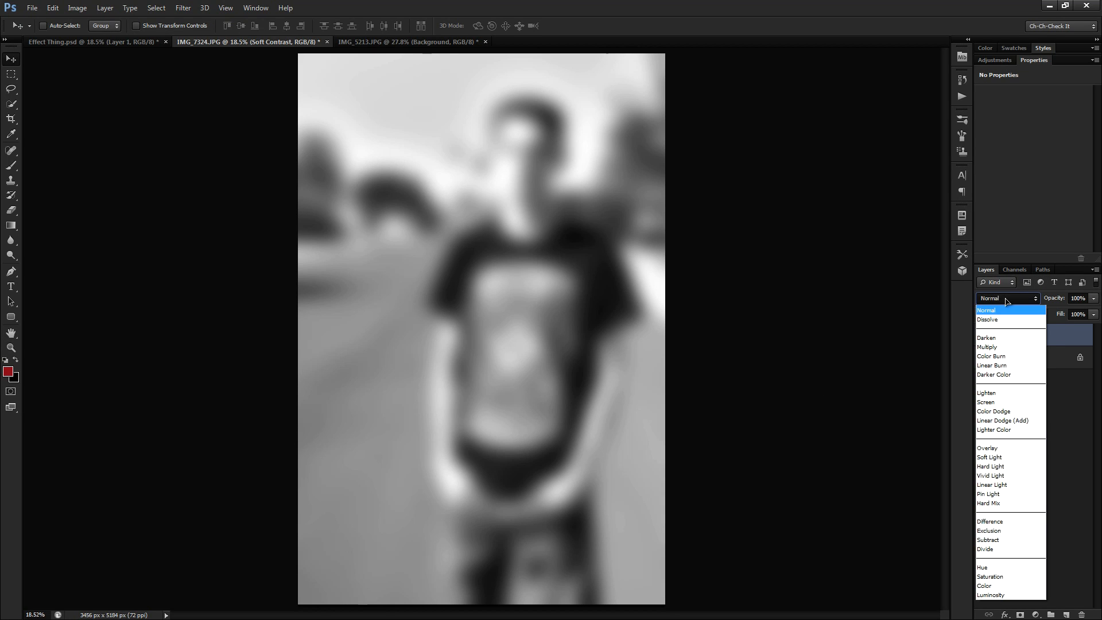
{"action": "left_click", "coordinate": [988, 458]}
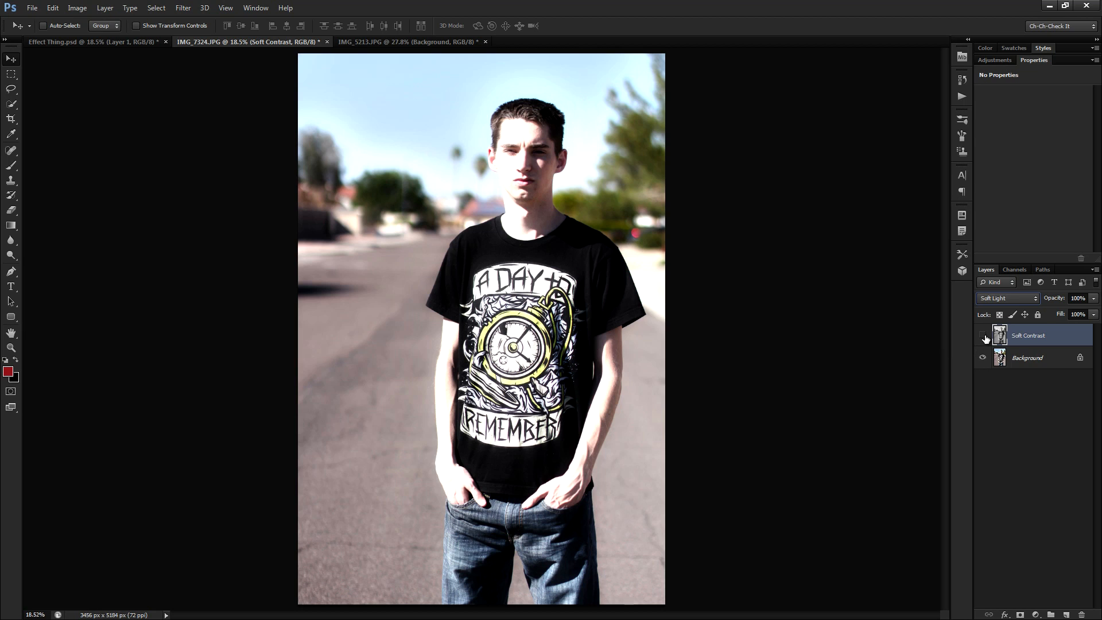
{"action": "left_click", "coordinate": [984, 336]}
{"action": "left_click", "coordinate": [985, 337]}
{"action": "left_click", "coordinate": [985, 337]}
{"action": "left_click", "coordinate": [985, 337]}
{"action": "left_click", "coordinate": [985, 337]}
{"action": "left_click", "coordinate": [984, 337]}
Step: Compare the photo with Effect Thing.psd and add a Black & White adjustment layer above Soft Contrast in IMG_7324.JPG
{"action": "left_click", "coordinate": [118, 42]}
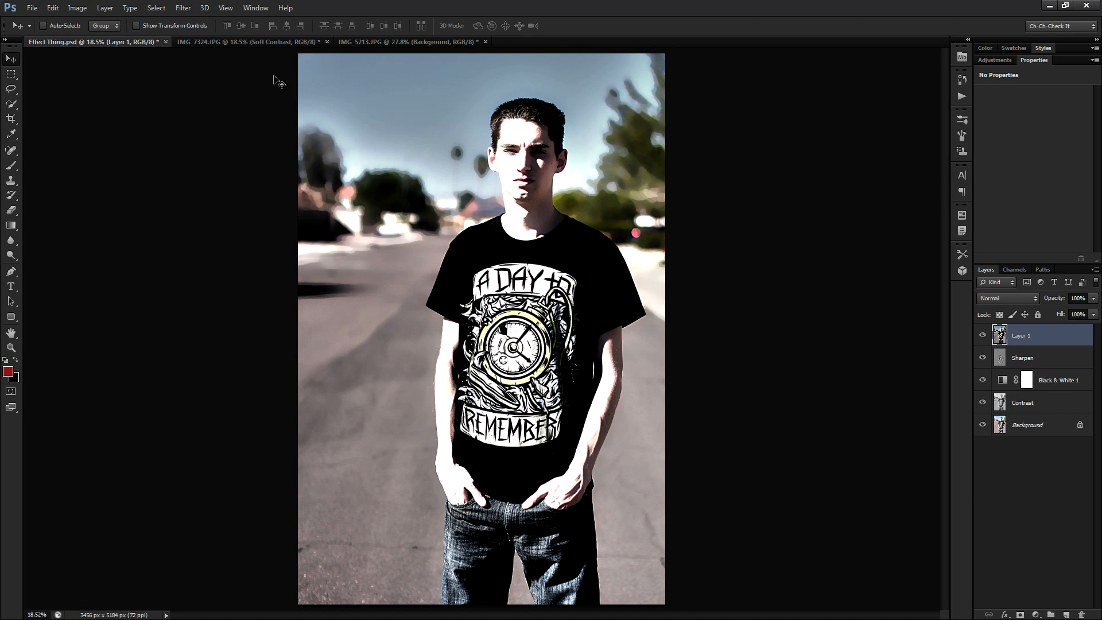
{"action": "left_click", "coordinate": [247, 42]}
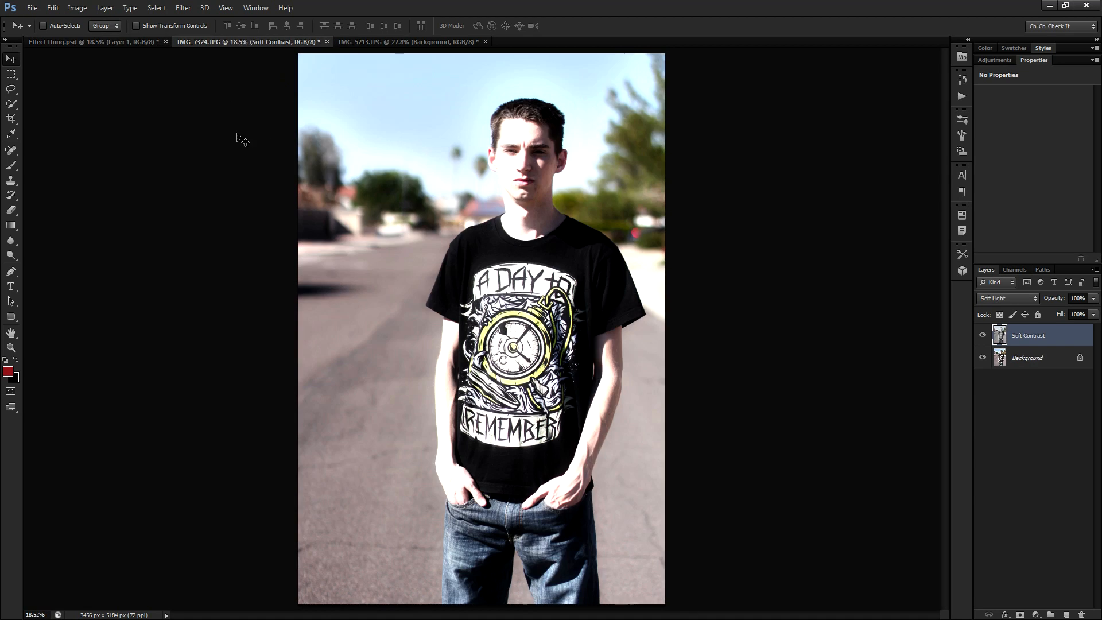
{"action": "left_click", "coordinate": [1004, 61]}
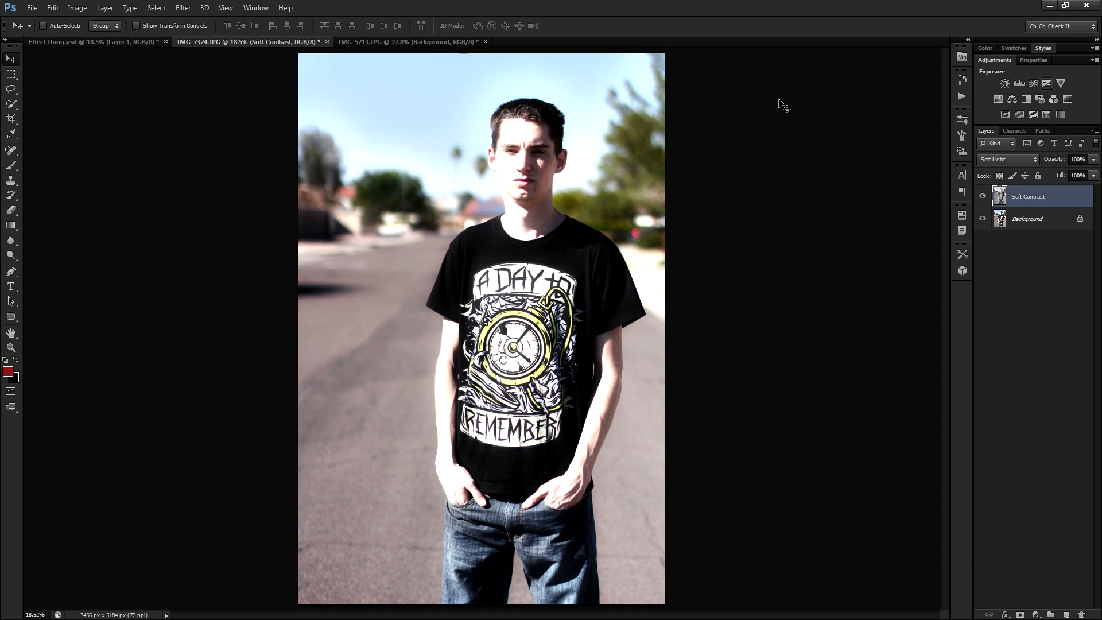
{"action": "left_click", "coordinate": [261, 8]}
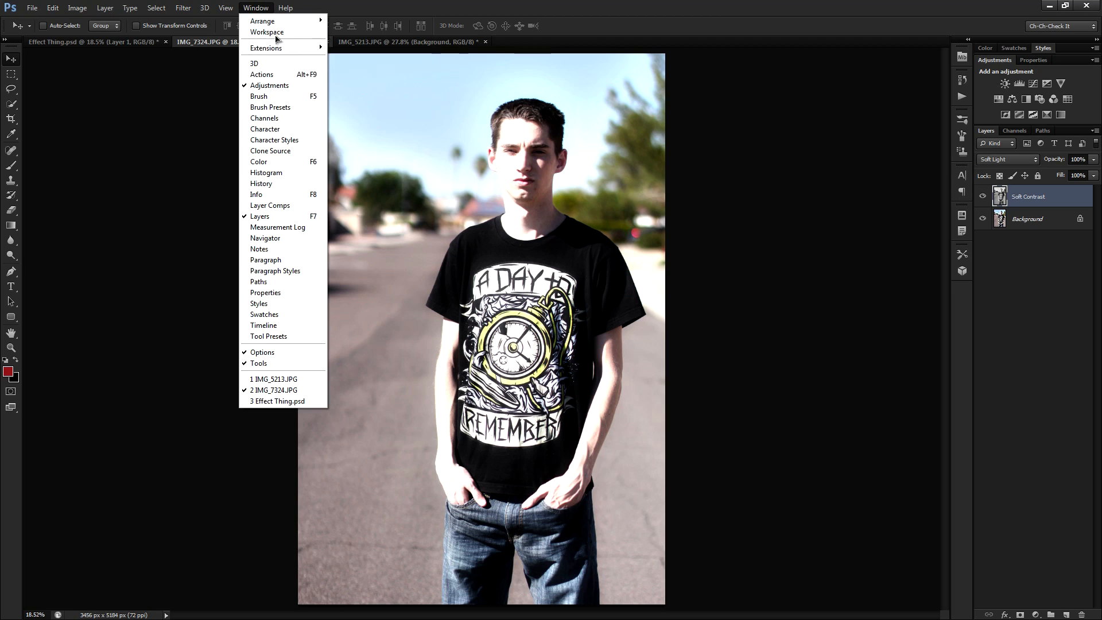
{"action": "left_click", "coordinate": [262, 9]}
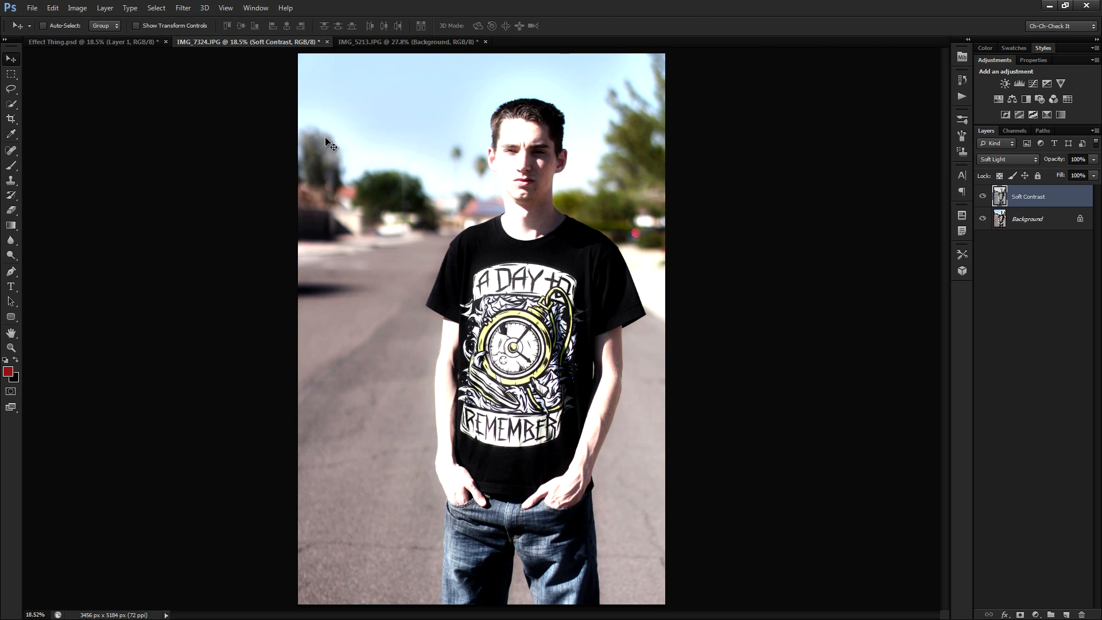
{"action": "left_click", "coordinate": [1027, 100]}
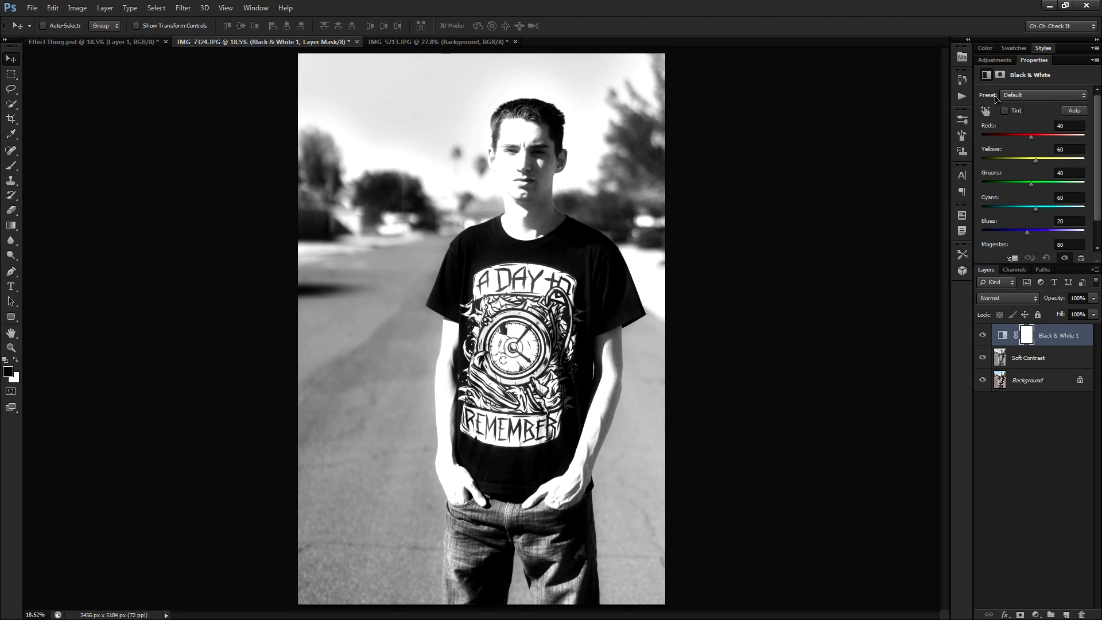
Step: Go through the Black & White adjustment's presets and settle on High Contrast Red Filter
{"action": "left_click", "coordinate": [1041, 96]}
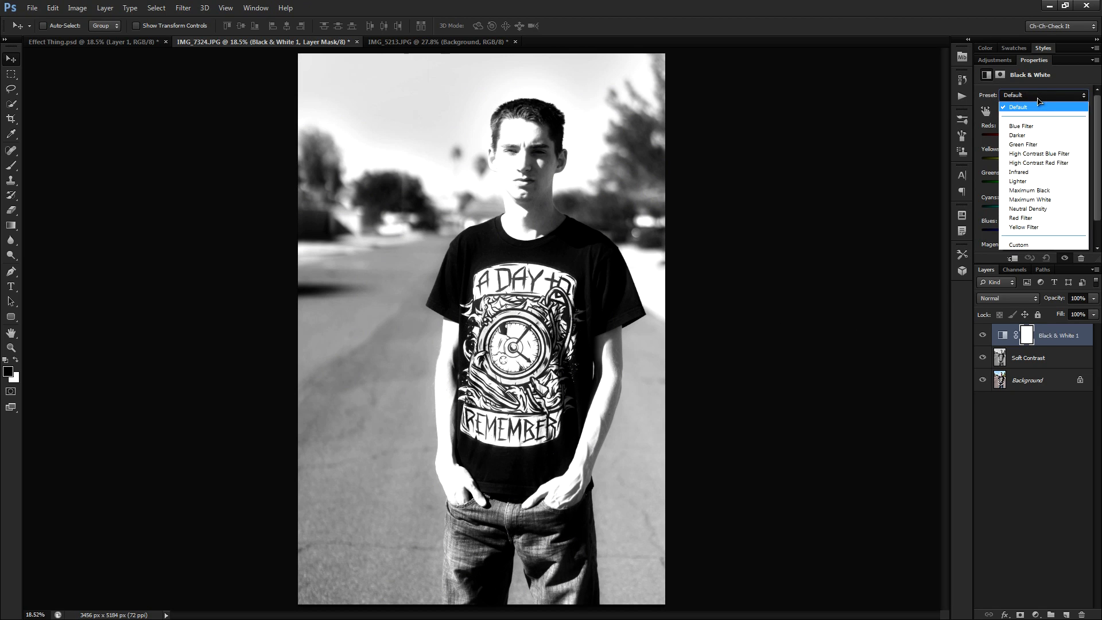
{"action": "left_click", "coordinate": [1039, 100]}
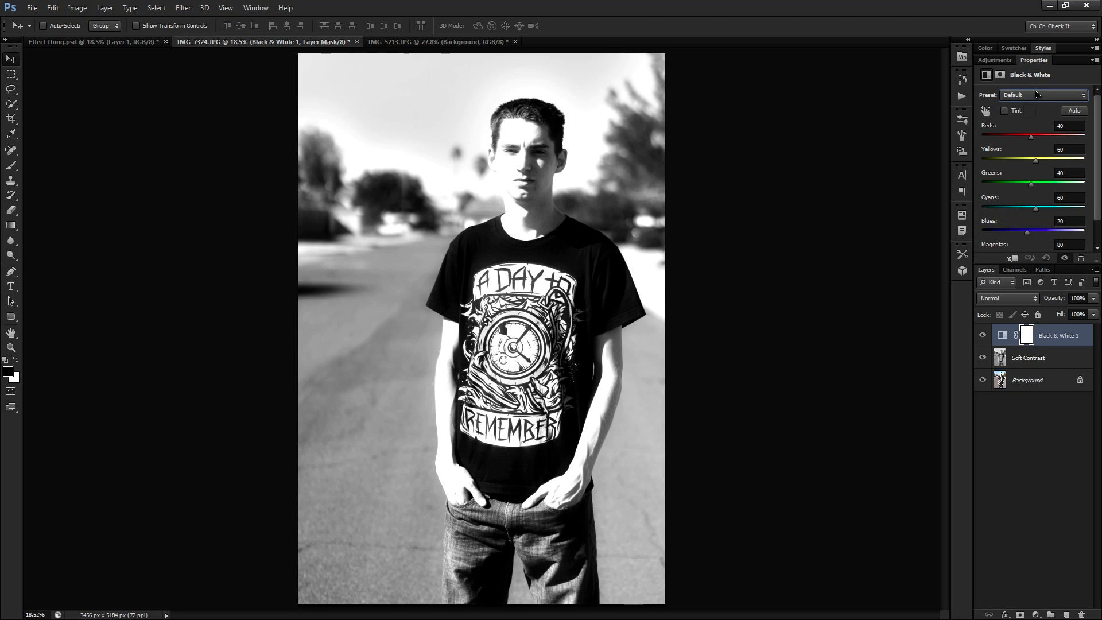
{"action": "left_click", "coordinate": [1035, 101]}
{"action": "left_click", "coordinate": [1036, 99]}
{"action": "left_click", "coordinate": [1035, 97]}
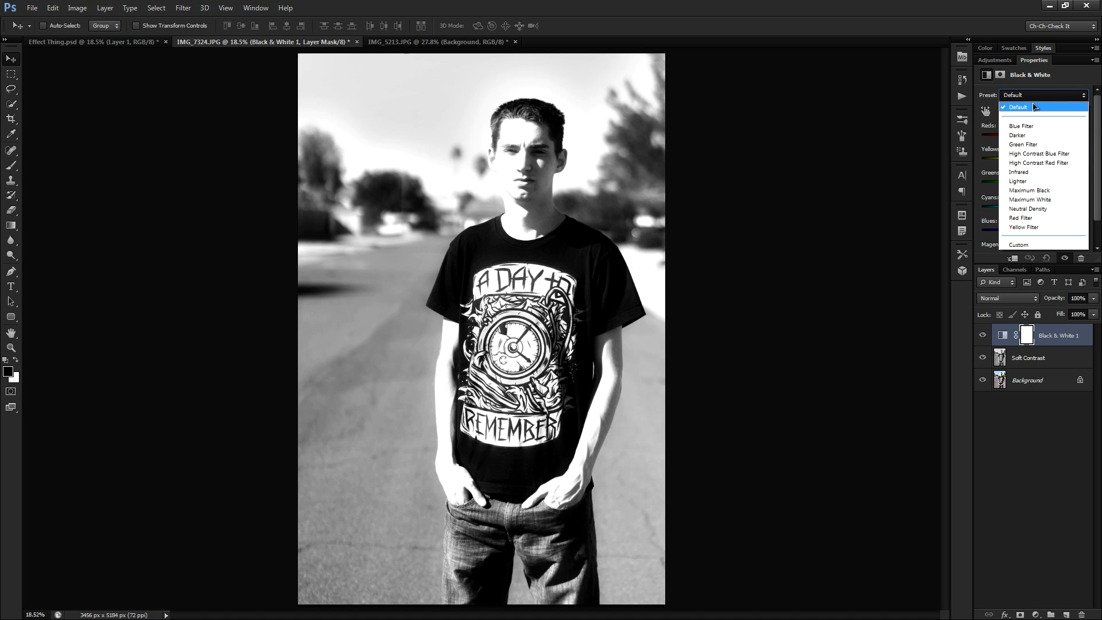
{"action": "left_click", "coordinate": [1034, 135]}
{"action": "scroll", "coordinate": [1036, 100], "scroll_direction": "down", "scroll_amount": 1}
{"action": "scroll", "coordinate": [1036, 100], "scroll_direction": "up", "scroll_amount": 1}
{"action": "scroll", "coordinate": [1035, 100], "scroll_direction": "down", "scroll_amount": 1}
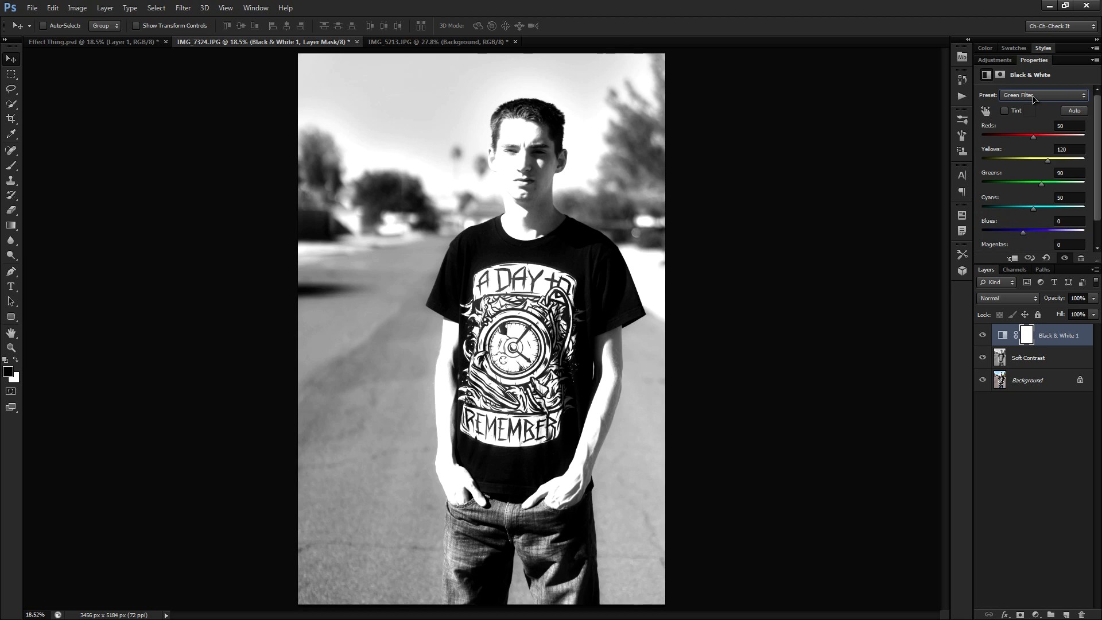
{"action": "scroll", "coordinate": [1035, 100], "scroll_direction": "down", "scroll_amount": 1}
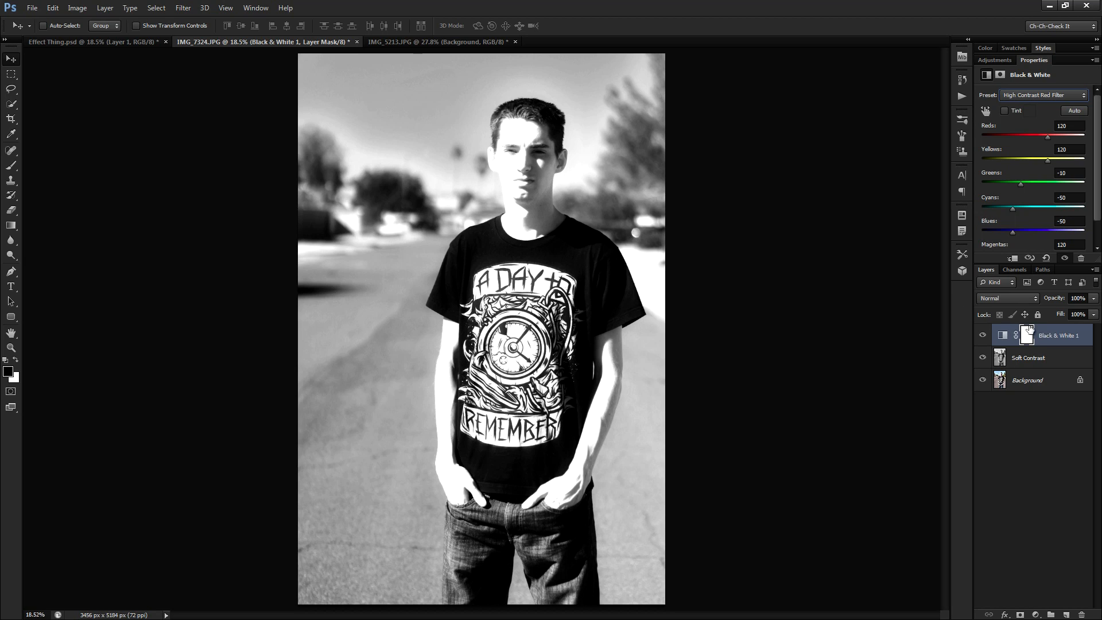
Step: Set the Black & White adjustment layer's blend mode to Multiply and inspect the image with the layer hidden and shown
{"action": "left_click", "coordinate": [1014, 303]}
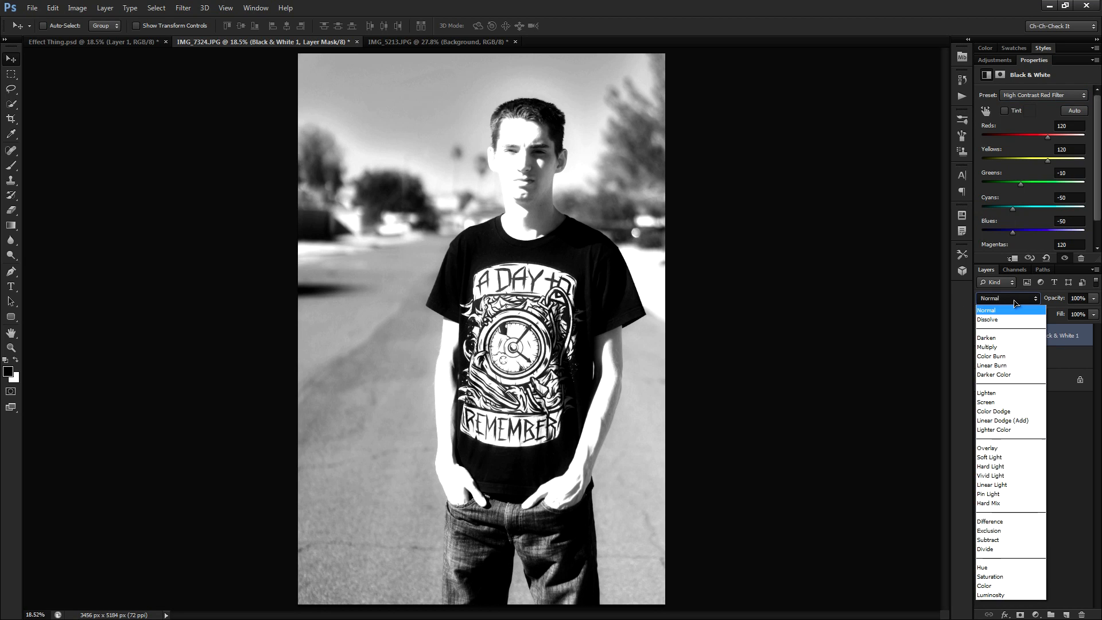
{"action": "left_click", "coordinate": [1001, 347]}
{"action": "left_click", "coordinate": [983, 335]}
{"action": "left_click", "coordinate": [982, 335]}
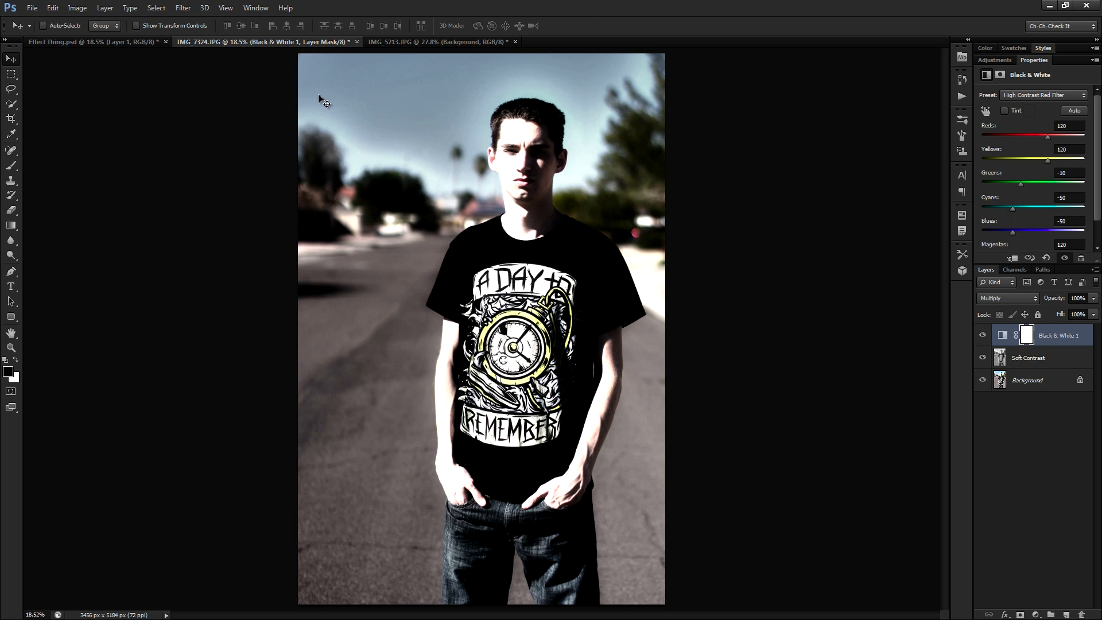
{"action": "scroll", "coordinate": [506, 233], "scroll_direction": "up", "scroll_amount": 4}
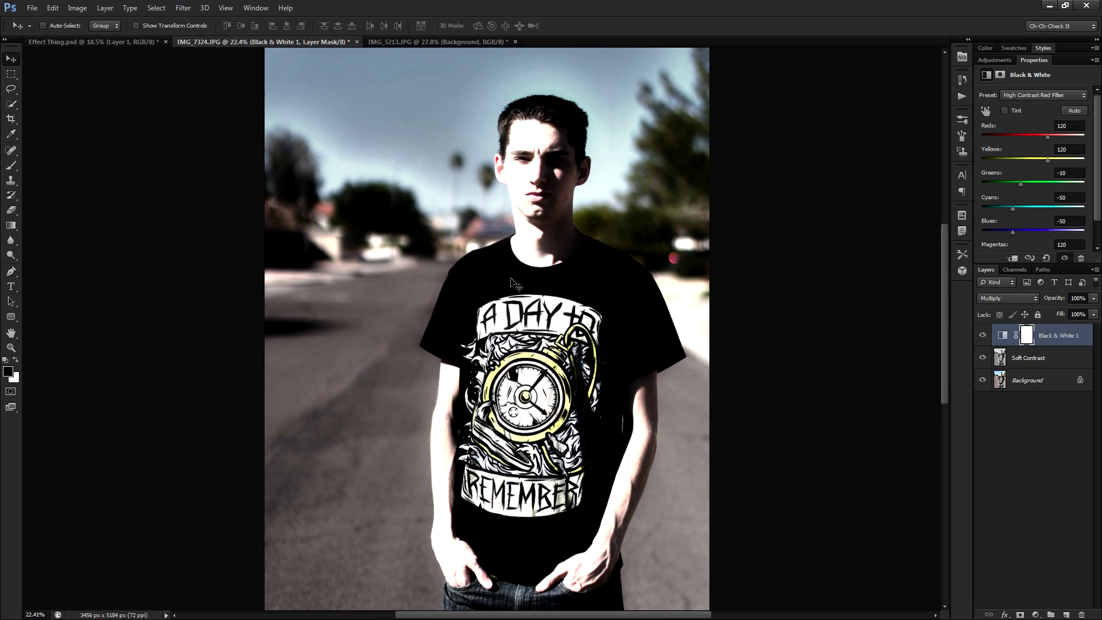
{"action": "scroll", "coordinate": [515, 283], "scroll_direction": "down", "scroll_amount": 4}
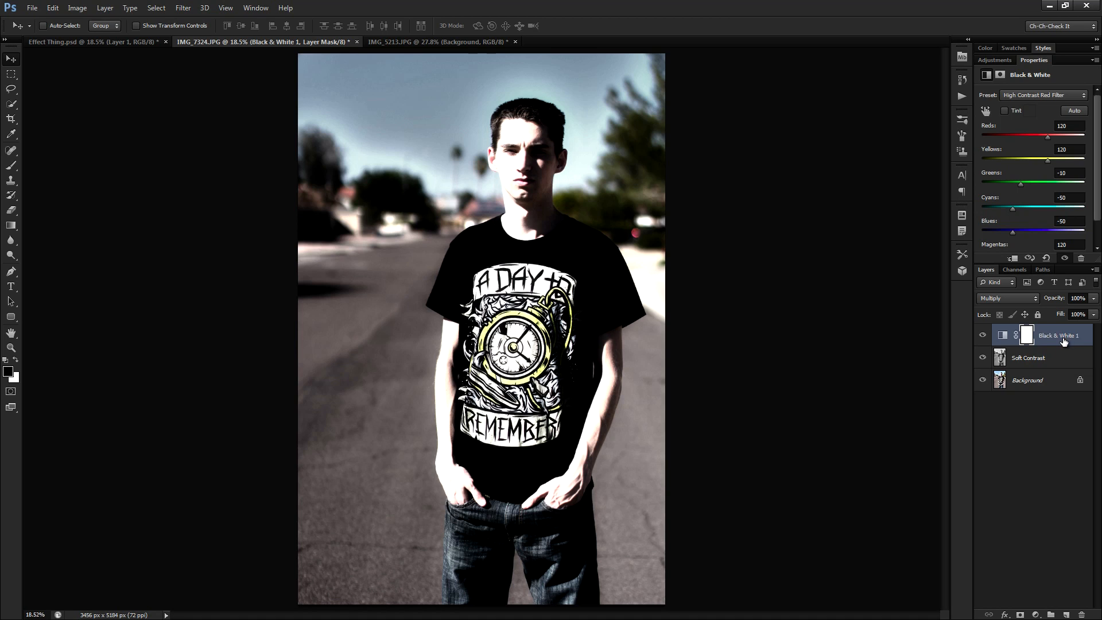
Step: Stamp all visible layers into a new layer above the Black & White adjustment and name it Sharpen
{"action": "key", "text": "ctrl+shift+alt+e"}
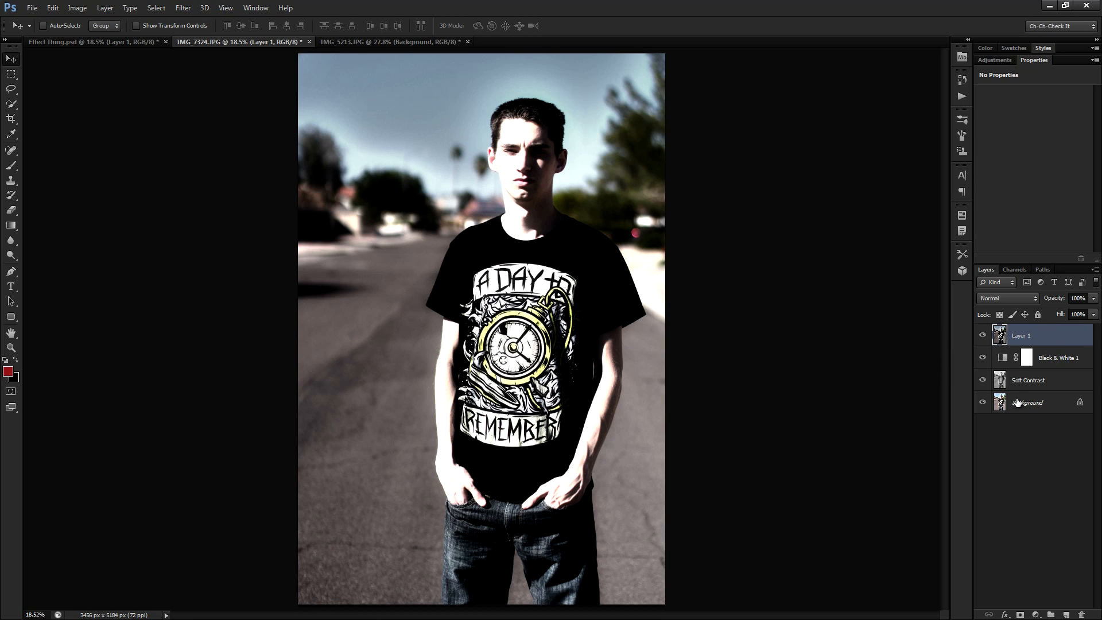
{"action": "double_click", "coordinate": [1023, 336]}
{"action": "type", "text": "Sharpen"}
{"action": "key", "text": "Return"}
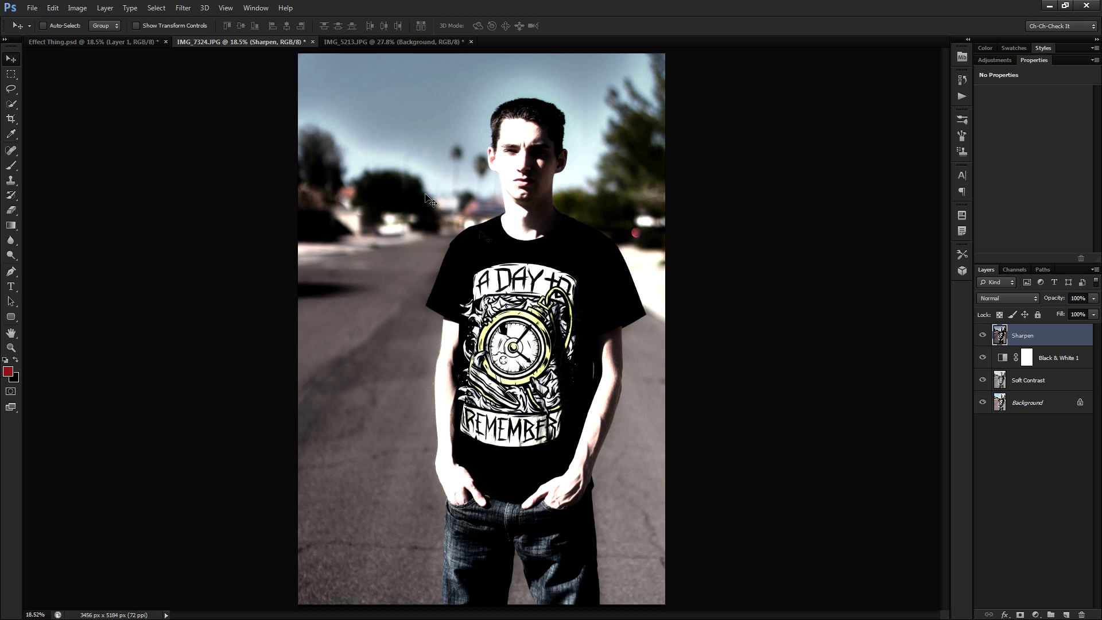
Step: Apply a High Pass filter with a radius of 7.0 pixels to the Sharpen layer, checking the shirt print in the preview
{"action": "left_click", "coordinate": [184, 8]}
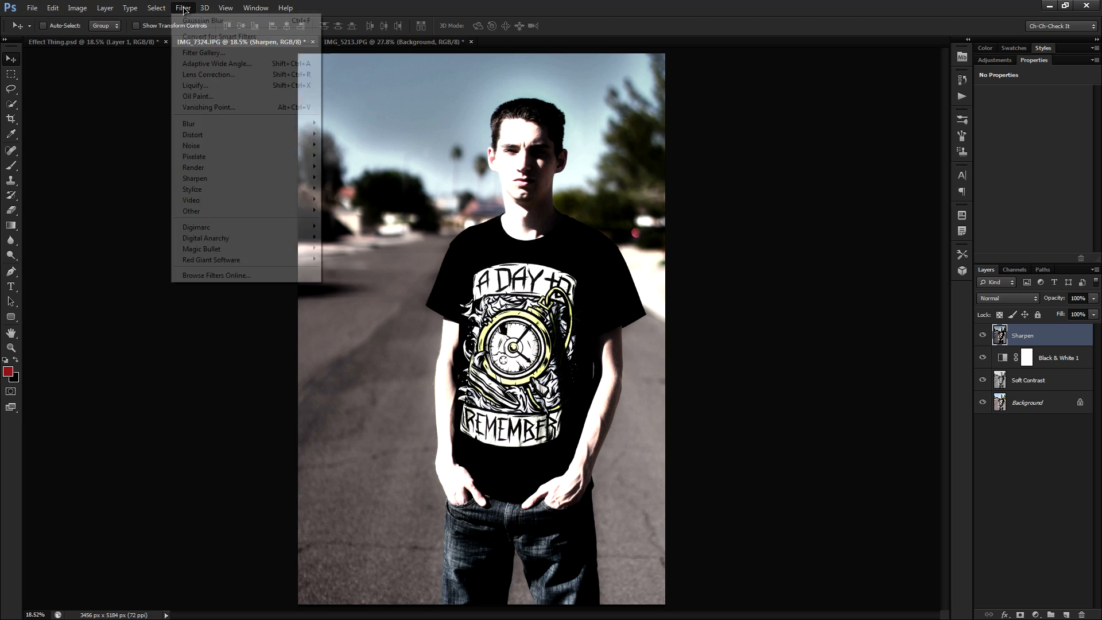
{"action": "mouse_move", "coordinate": [200, 211]}
{"action": "left_click", "coordinate": [153, 222]}
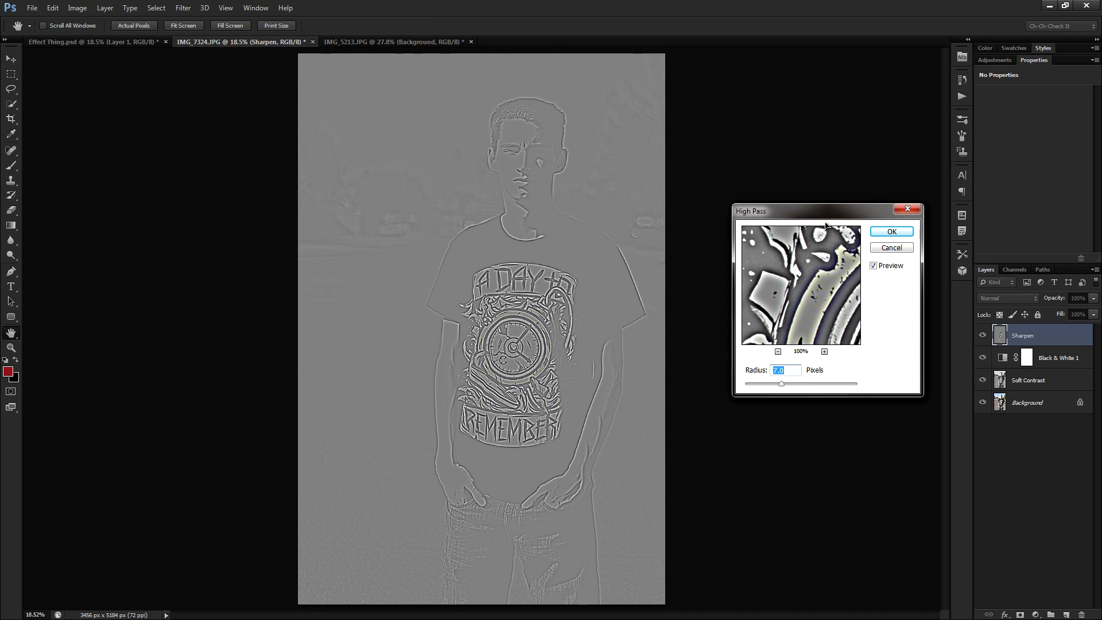
{"action": "left_click_drag", "start_coordinate": [816, 212], "coordinate": [762, 131]}
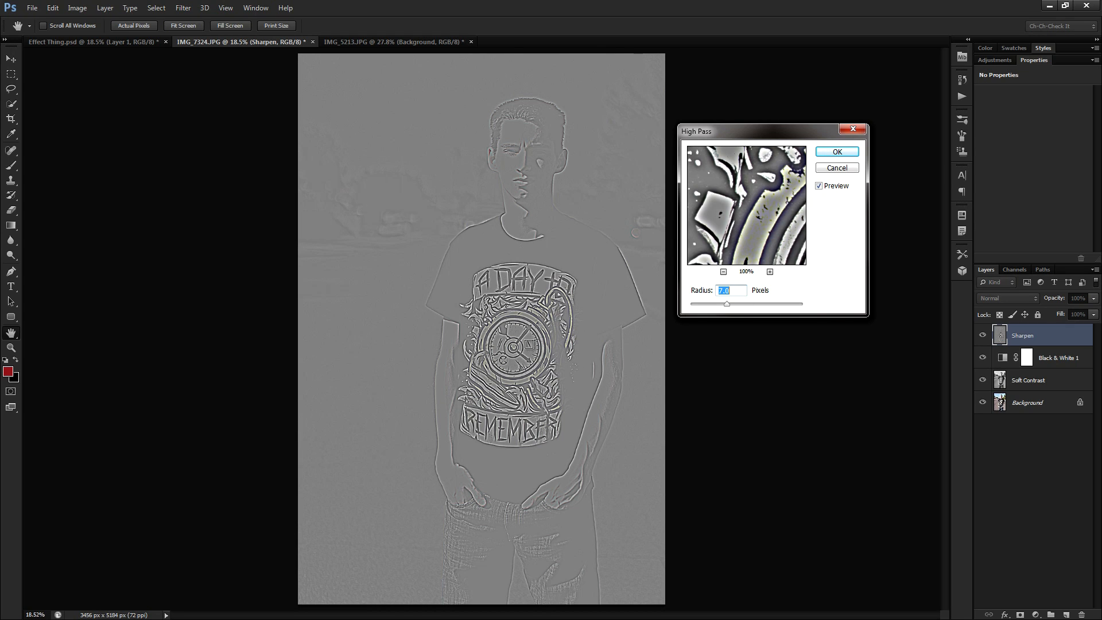
{"action": "left_click", "coordinate": [515, 362]}
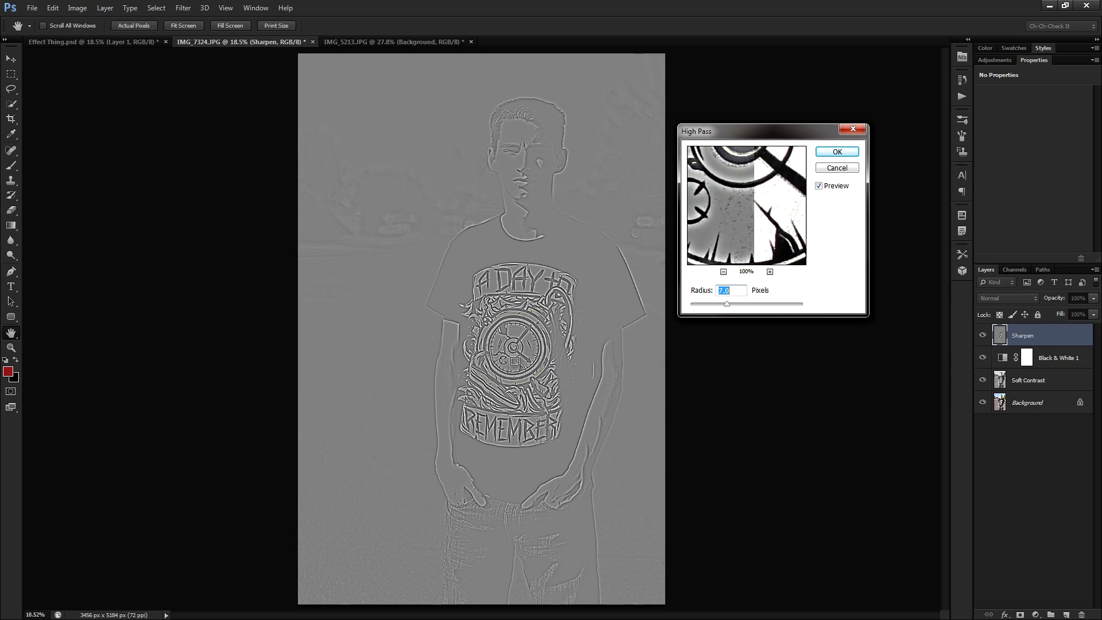
{"action": "left_click", "coordinate": [514, 304]}
{"action": "left_click", "coordinate": [524, 331]}
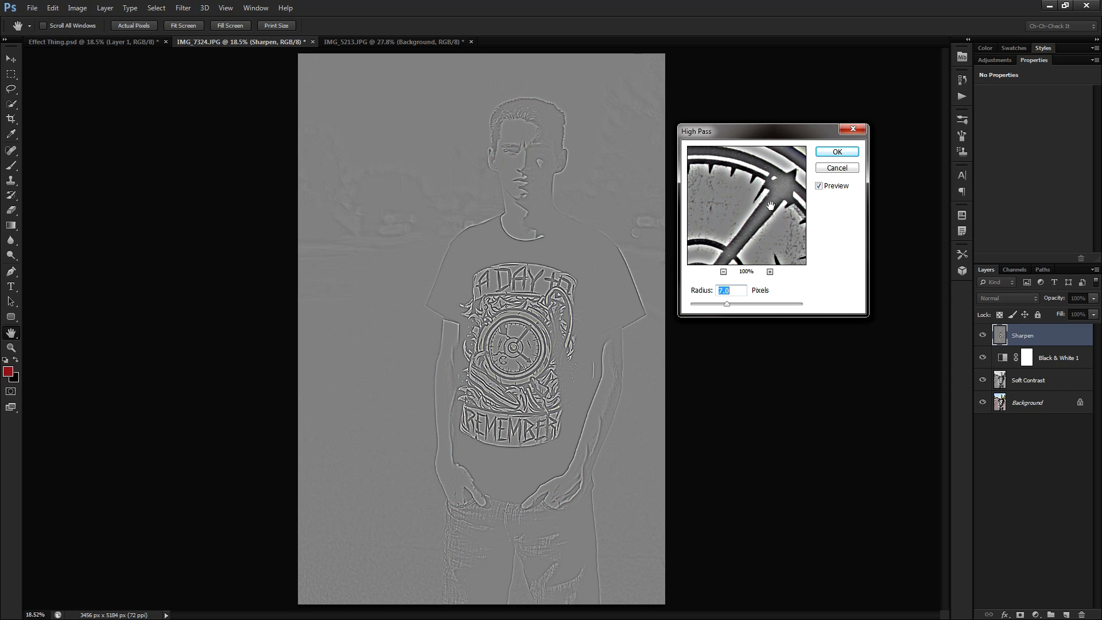
{"action": "left_click_drag", "start_coordinate": [759, 199], "coordinate": [787, 205]}
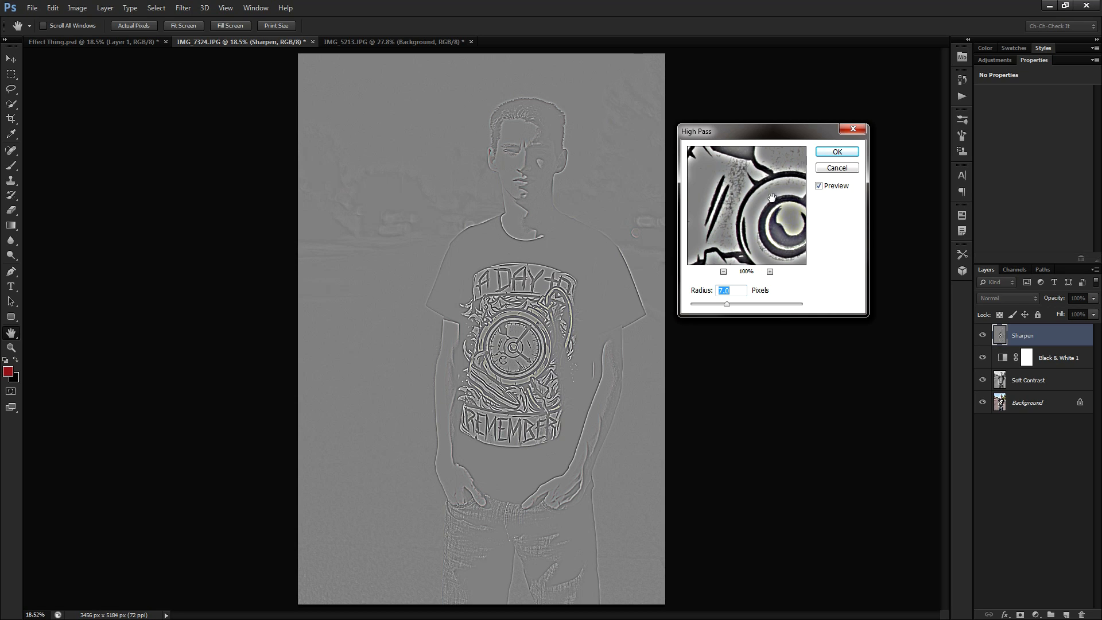
{"action": "left_click", "coordinate": [839, 152]}
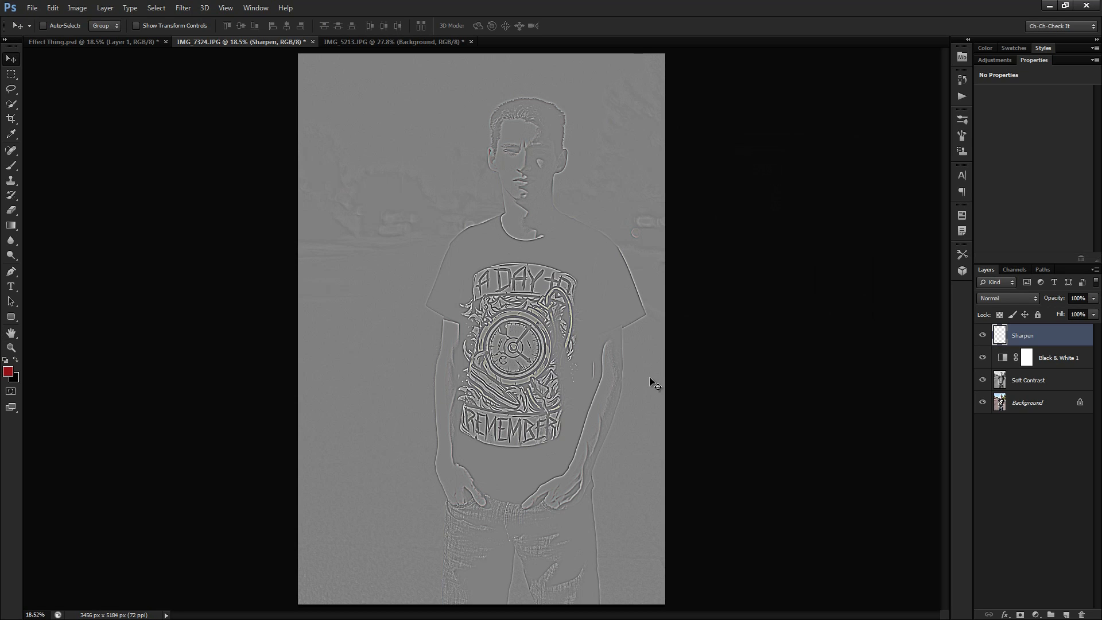
Step: Set the Sharpen layer's blend mode to Vivid Light and inspect the sharpening on the shirt print
{"action": "left_click", "coordinate": [1005, 299]}
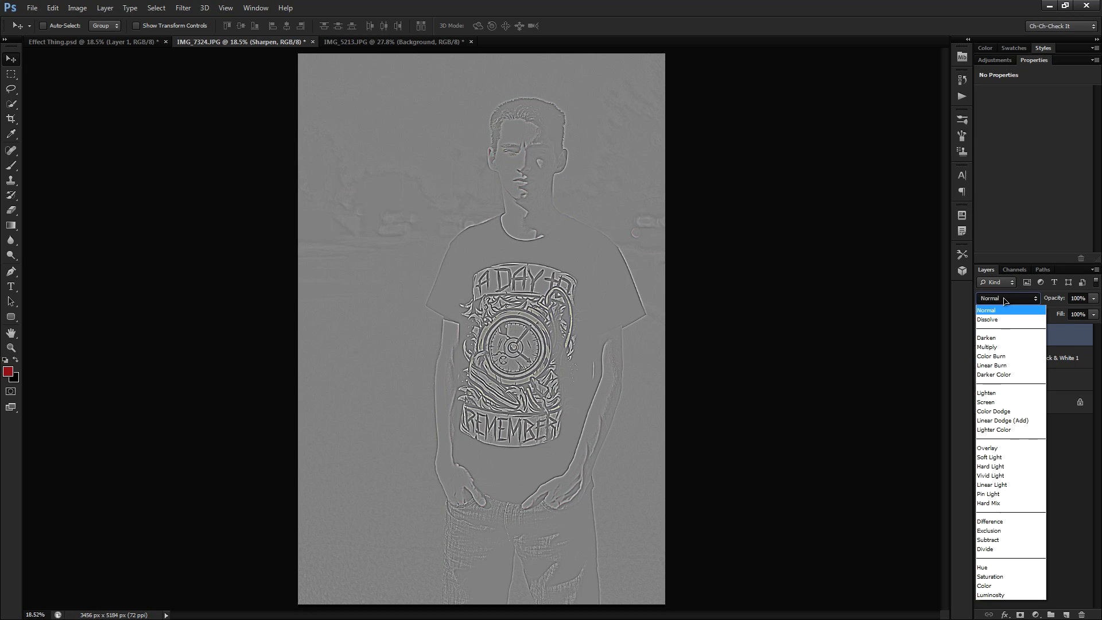
{"action": "left_click", "coordinate": [1000, 476]}
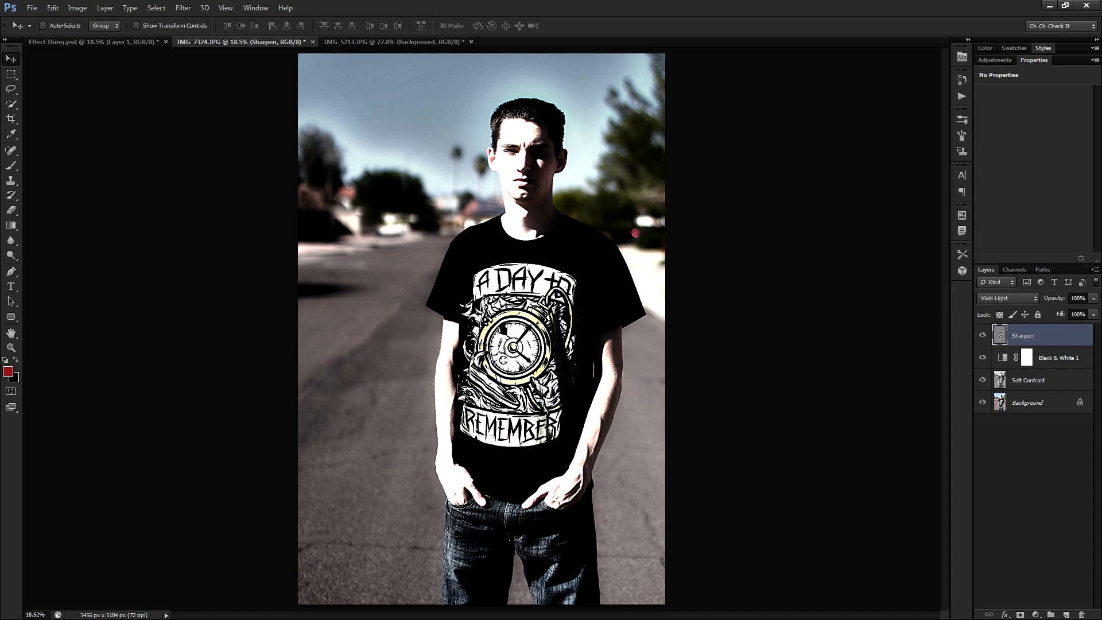
{"action": "scroll", "coordinate": [539, 374], "scroll_direction": "up", "scroll_amount": 3}
{"action": "scroll", "coordinate": [545, 374], "scroll_direction": "up", "scroll_amount": 3}
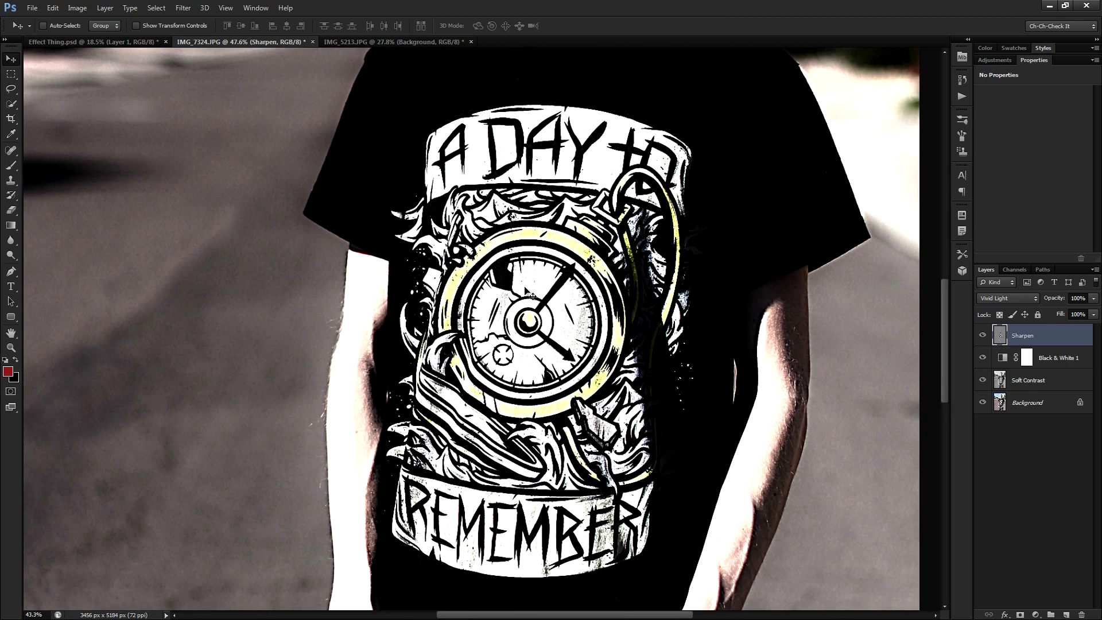
{"action": "scroll", "coordinate": [604, 374], "scroll_direction": "down", "scroll_amount": 5}
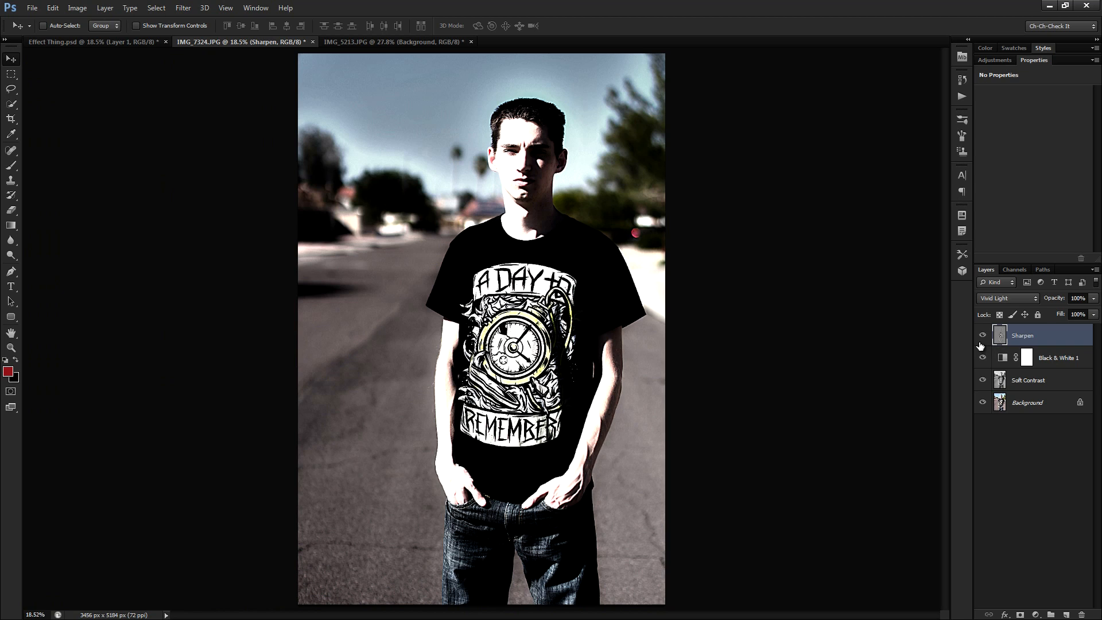
{"action": "left_click", "coordinate": [983, 336]}
Step: Stamp all visible layers into a new layer above Sharpen and name it Cartoon
{"action": "key", "text": "ctrl+shift+alt+e"}
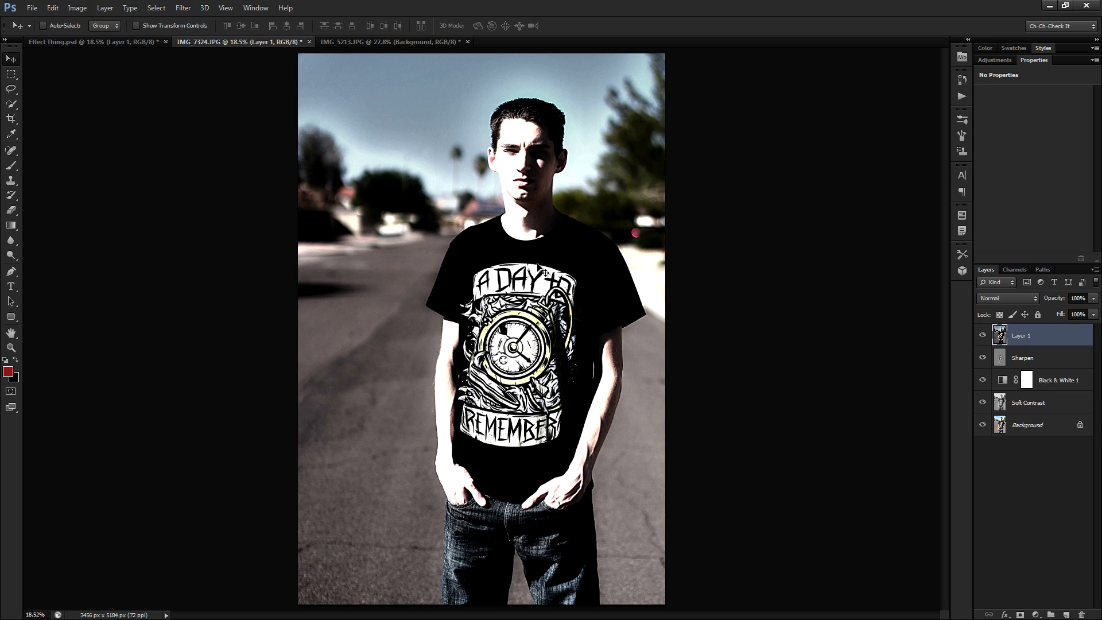
{"action": "double_click", "coordinate": [1020, 338]}
{"action": "type", "text": "Cartoon"}
{"action": "key", "text": "Return"}
Step: Try the Filter Gallery's Poster Edges on the Cartoon layer with Edge Thickness 0, Edge Intensity 0 and Posterization 2, previewing it at 50%
{"action": "left_click", "coordinate": [187, 8]}
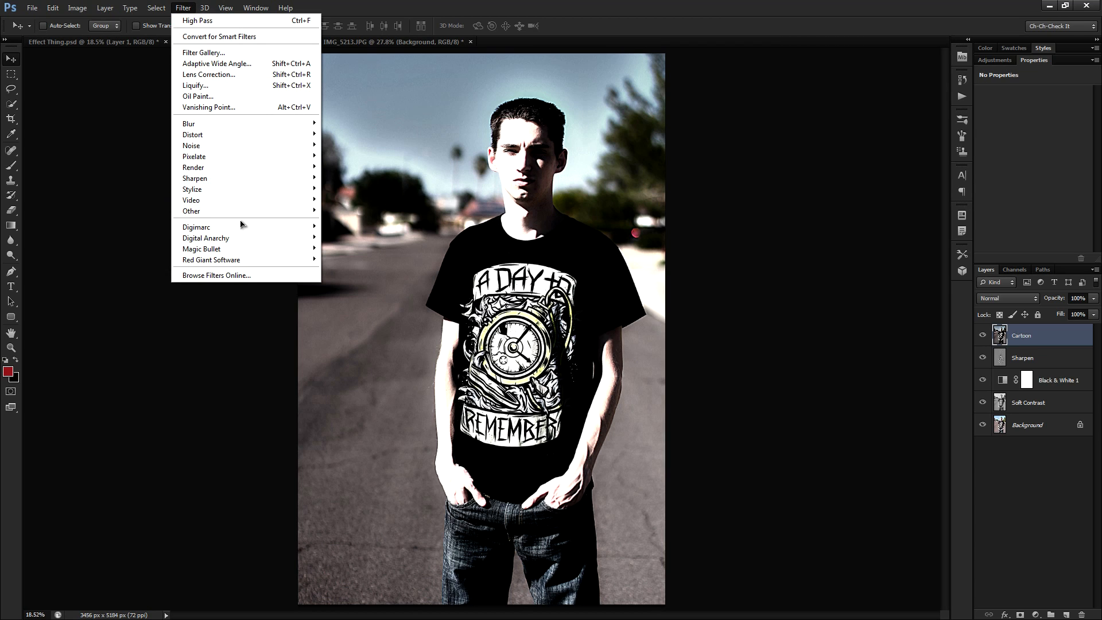
{"action": "mouse_move", "coordinate": [217, 238]}
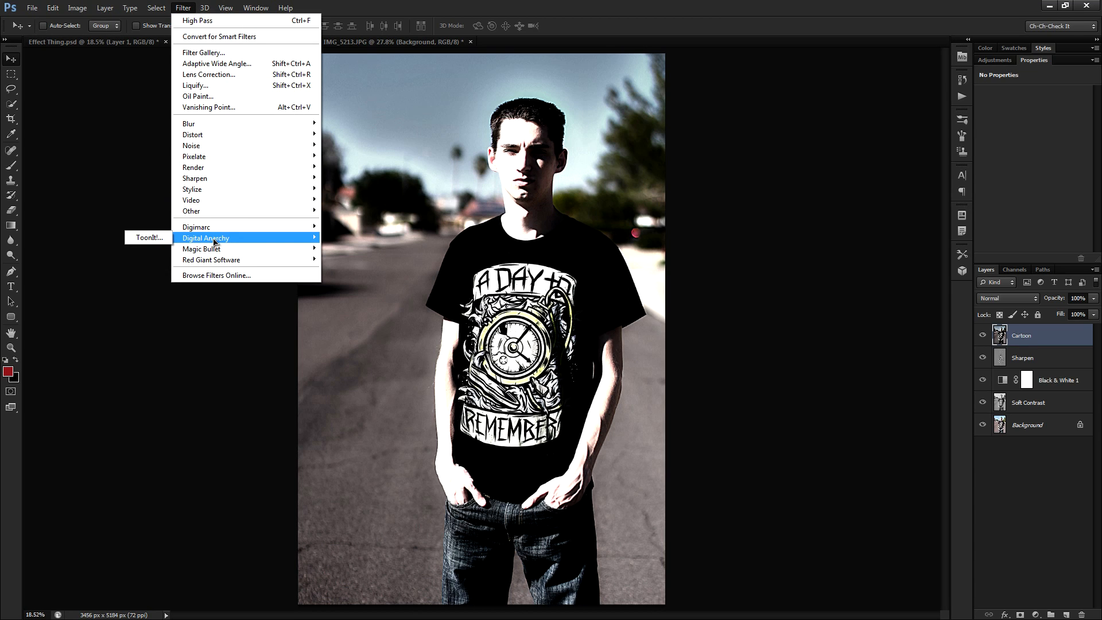
{"action": "left_click", "coordinate": [149, 240]}
{"action": "left_click", "coordinate": [218, 54]}
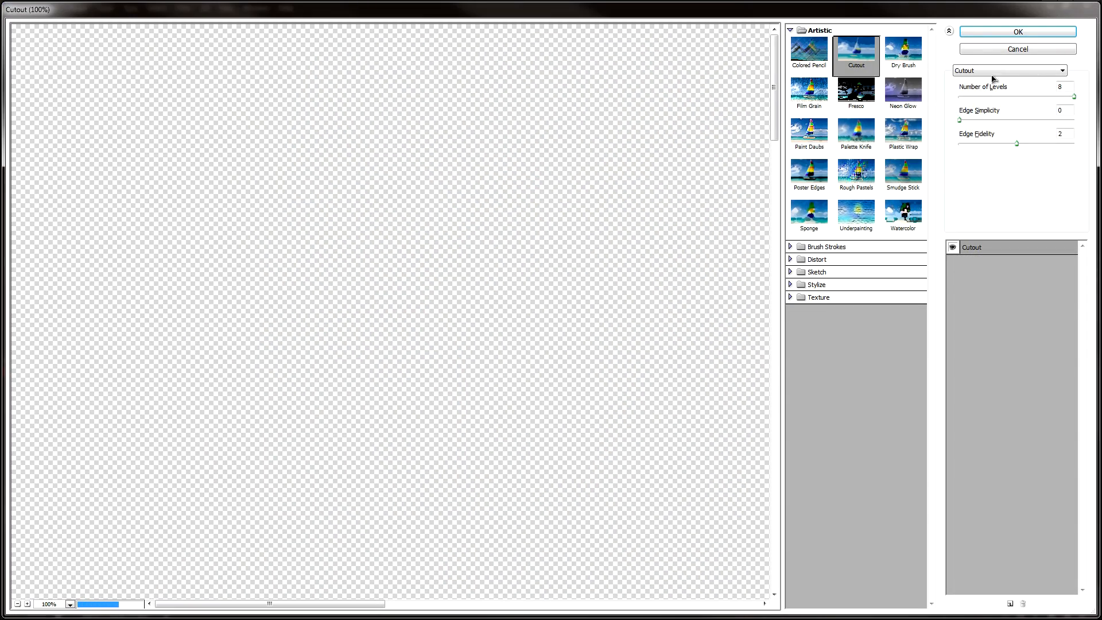
{"action": "left_click", "coordinate": [1014, 71]}
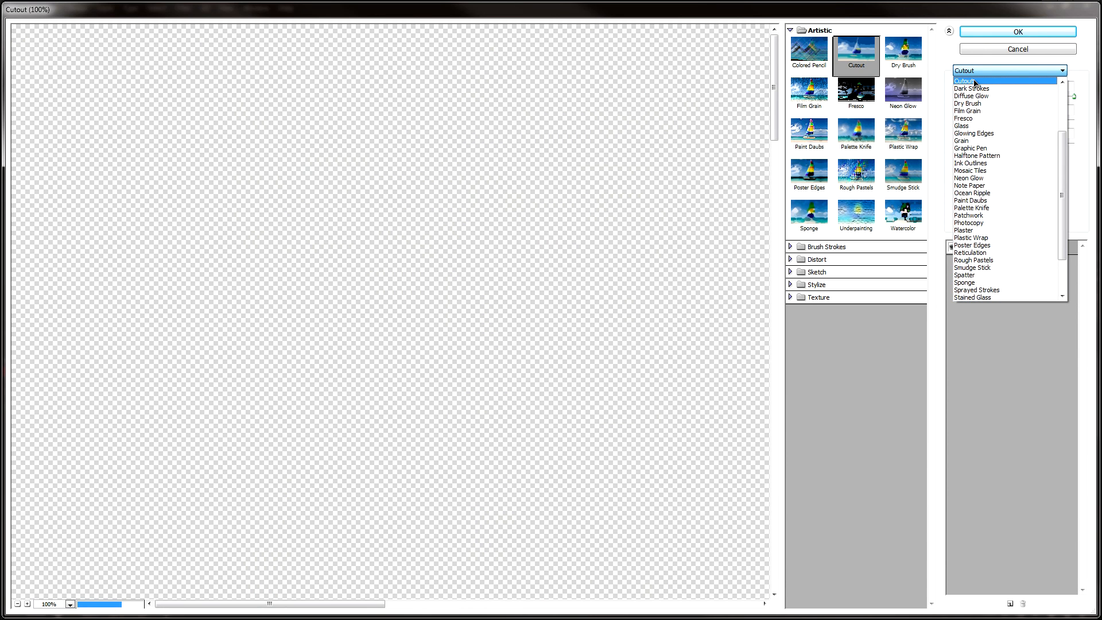
{"action": "left_click", "coordinate": [1005, 245]}
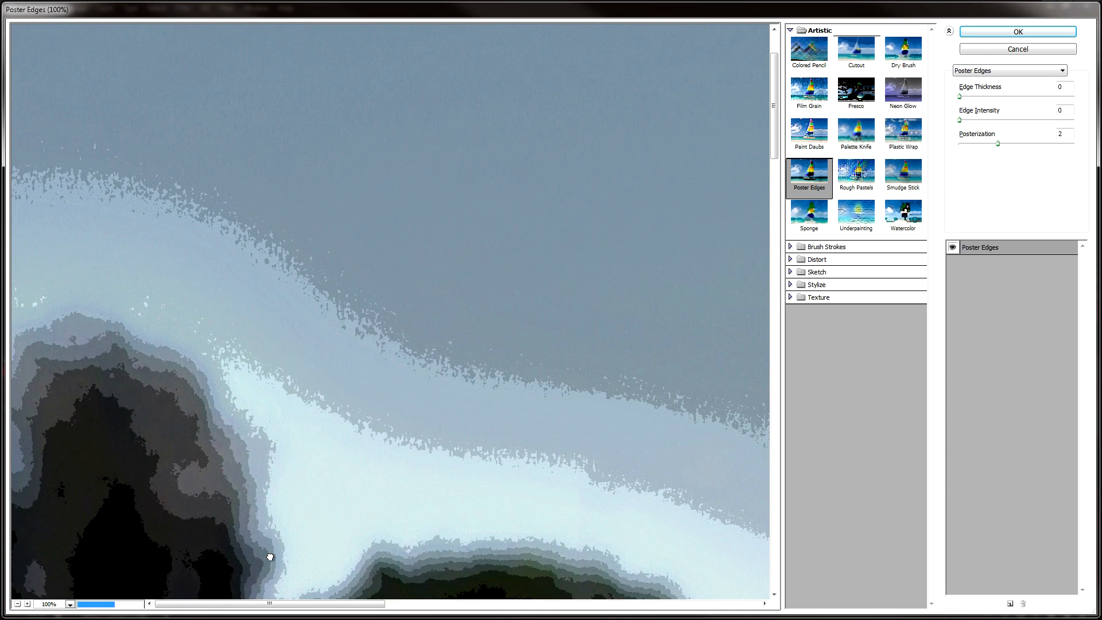
{"action": "left_click", "coordinate": [17, 604]}
{"action": "key", "text": "ctrl+minus"}
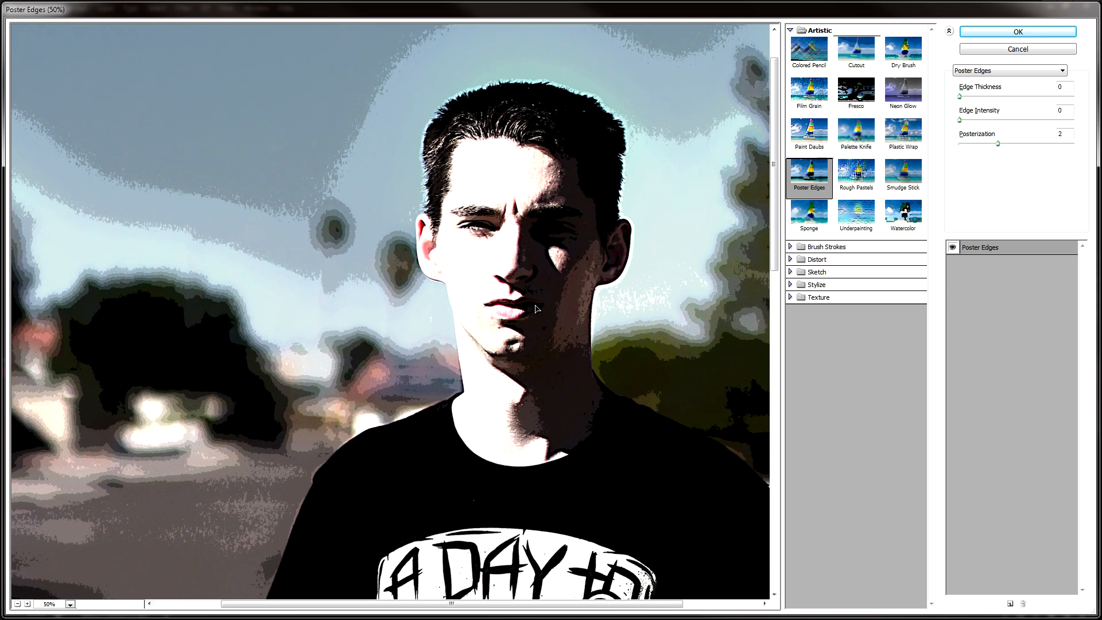
{"action": "left_click", "coordinate": [966, 100]}
{"action": "left_click_drag", "start_coordinate": [966, 100], "coordinate": [949, 124]}
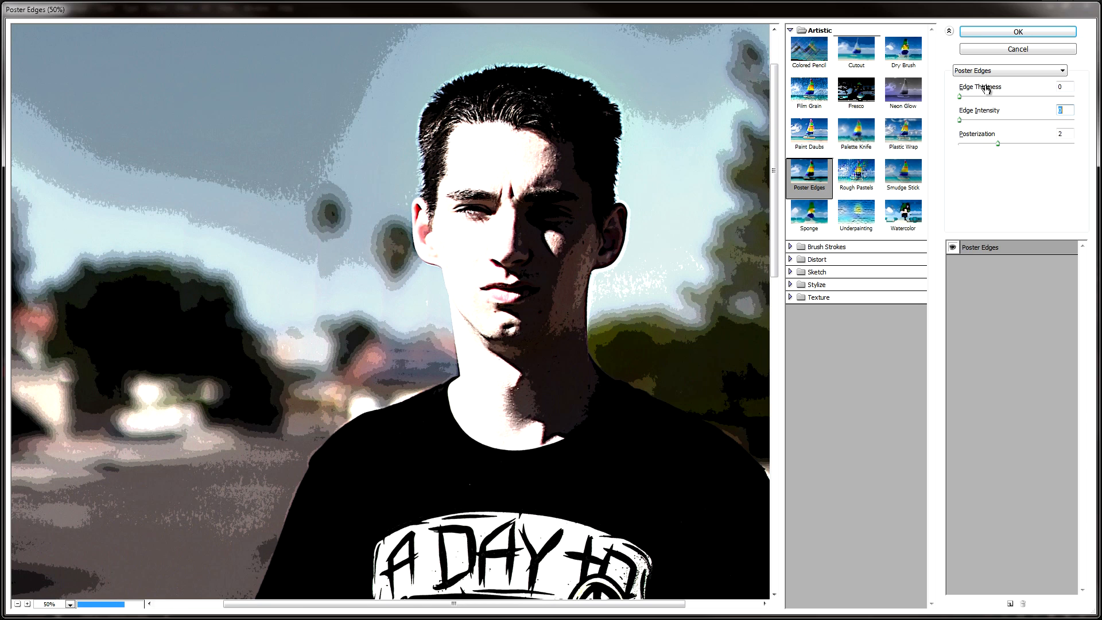
{"action": "left_click_drag", "start_coordinate": [1000, 146], "coordinate": [1007, 146]}
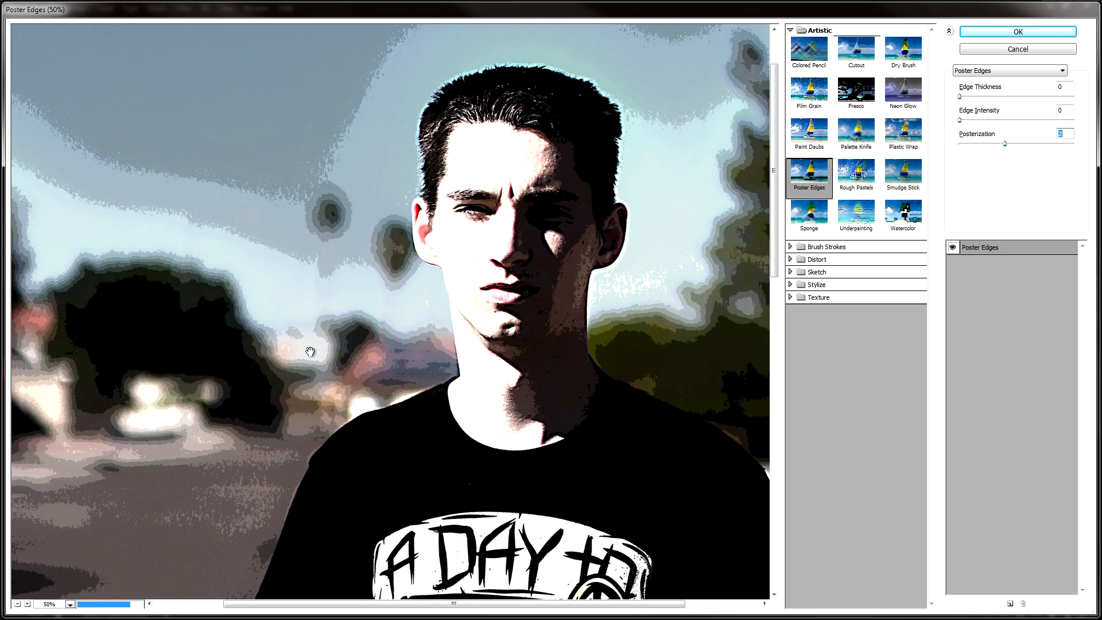
{"action": "left_click_drag", "start_coordinate": [517, 294], "coordinate": [495, 413]}
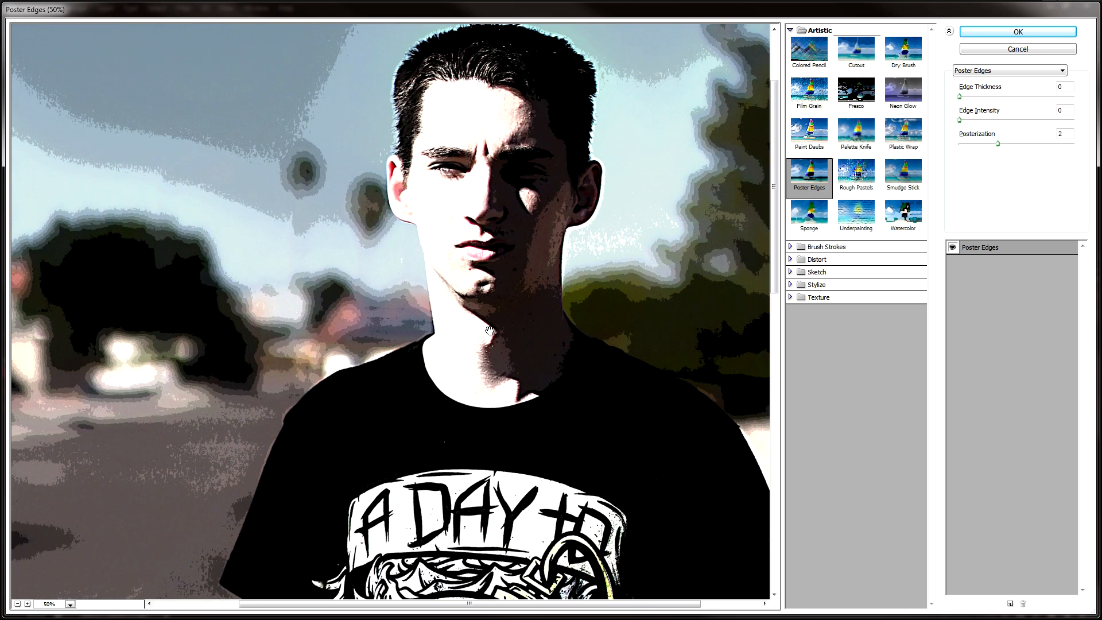
Step: Preview the Cutout filter with 8 levels, Edge Simplicity 0 and Edge Fidelity 2 on the portrait, and leave the Filter Gallery without applying it
{"action": "left_click", "coordinate": [987, 71]}
{"action": "scroll", "coordinate": [978, 136], "scroll_direction": "up", "scroll_amount": 5}
{"action": "left_click", "coordinate": [970, 156]}
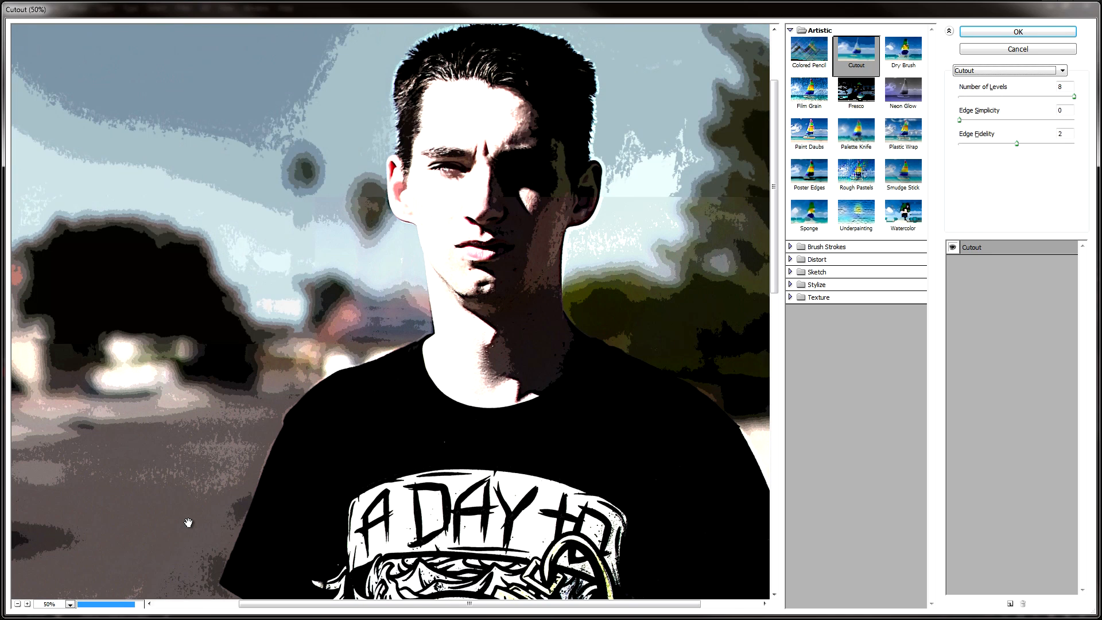
{"action": "left_click_drag", "start_coordinate": [452, 373], "coordinate": [511, 364]}
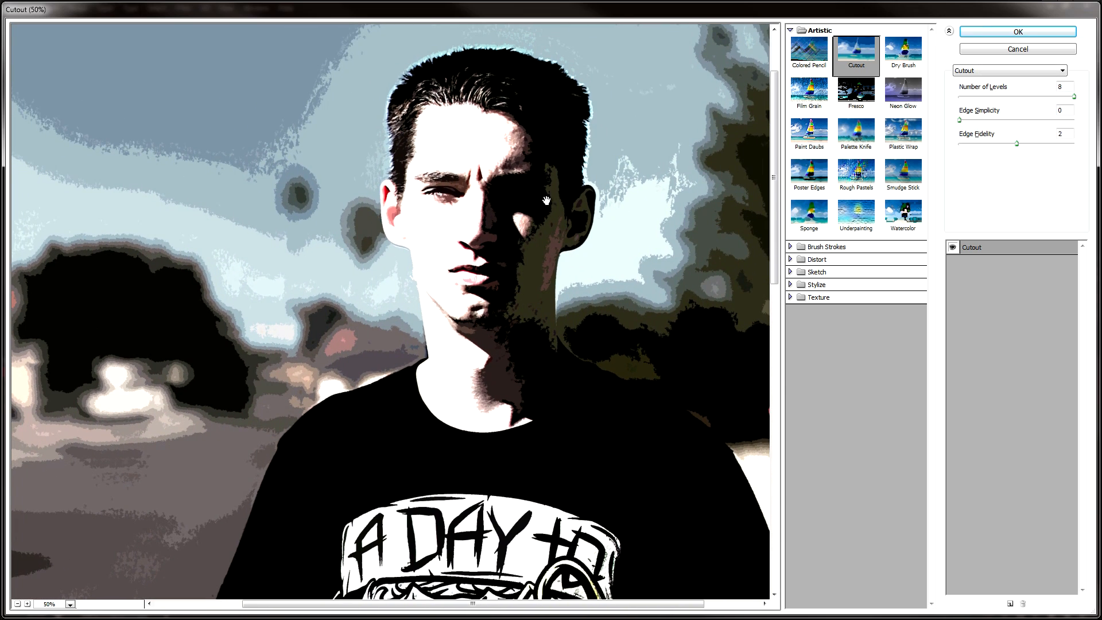
{"action": "left_click_drag", "start_coordinate": [484, 218], "coordinate": [476, 190]}
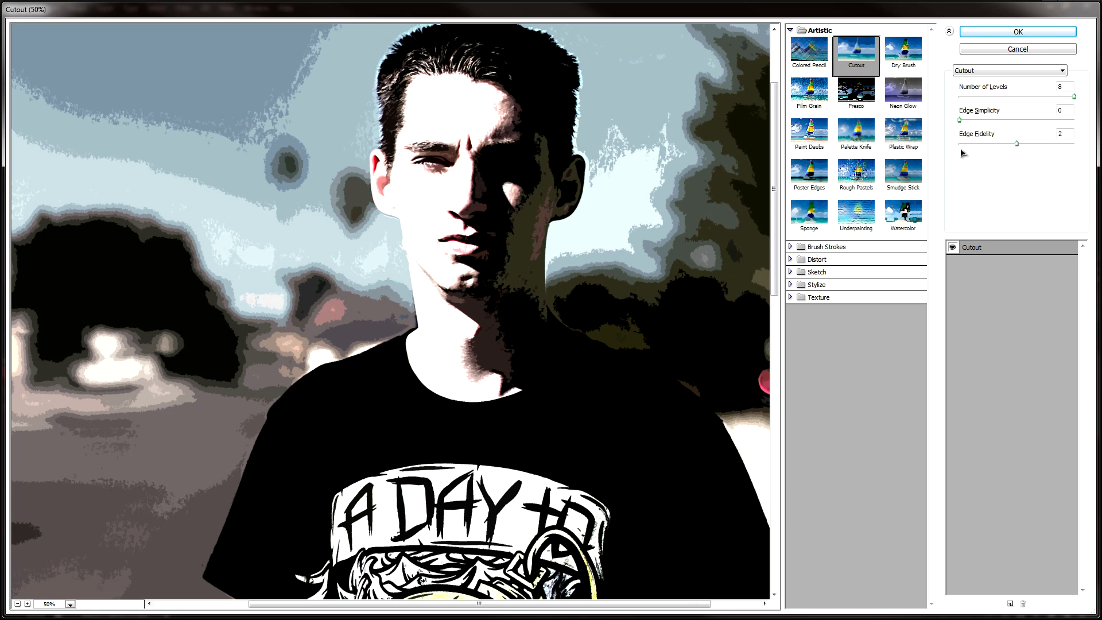
{"action": "mouse_move", "coordinate": [551, 342]}
{"action": "left_mouse_down"}
{"action": "mouse_move", "coordinate": [580, 356]}
{"action": "mouse_move", "coordinate": [500, 345]}
{"action": "mouse_move", "coordinate": [547, 346]}
{"action": "left_mouse_up"}
{"action": "left_click", "coordinate": [1023, 51]}
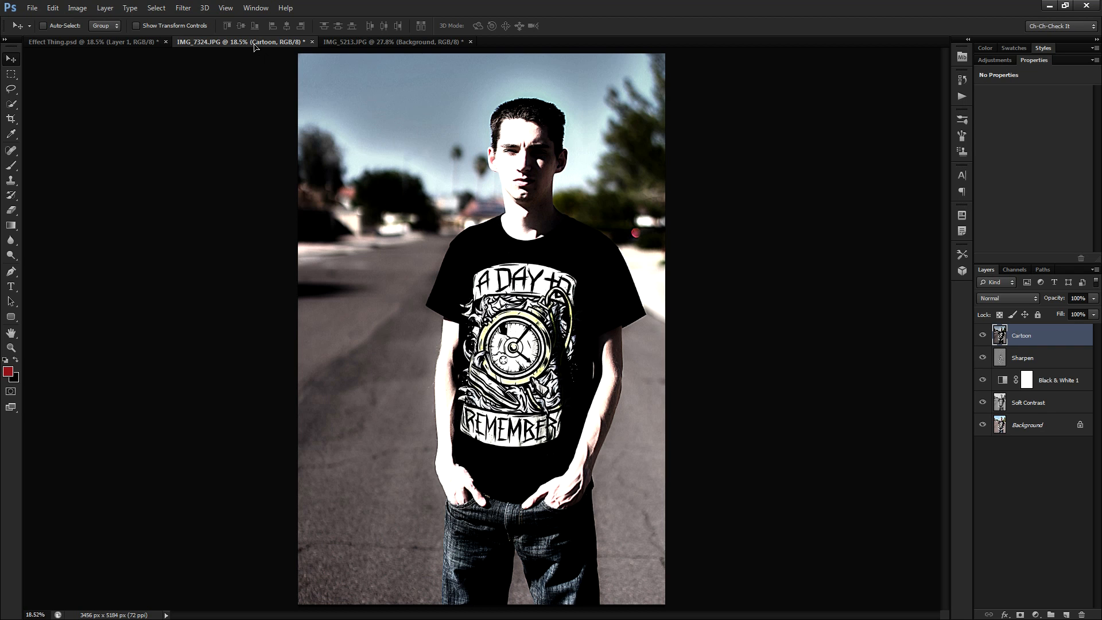
Step: Open the Digital Anarchy ToonIt filter for the Cartoon layer and enlarge its preview to 25.00 around the man's face
{"action": "left_click", "coordinate": [183, 7]}
{"action": "mouse_move", "coordinate": [183, 238]}
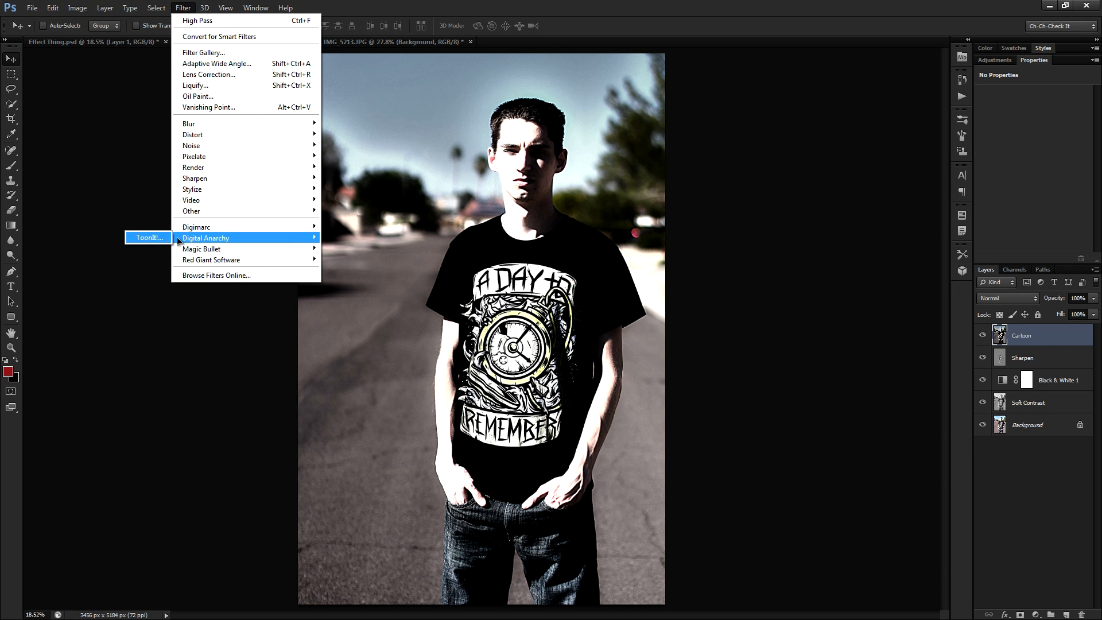
{"action": "left_click", "coordinate": [147, 236]}
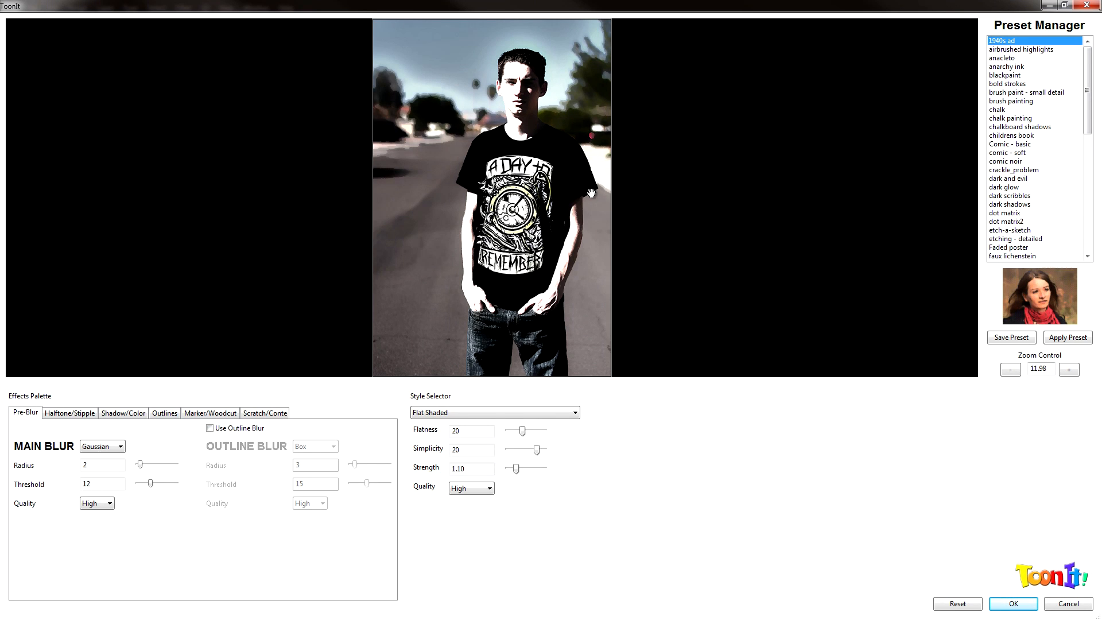
{"action": "left_click", "coordinate": [1069, 370]}
{"action": "left_click", "coordinate": [1070, 370]}
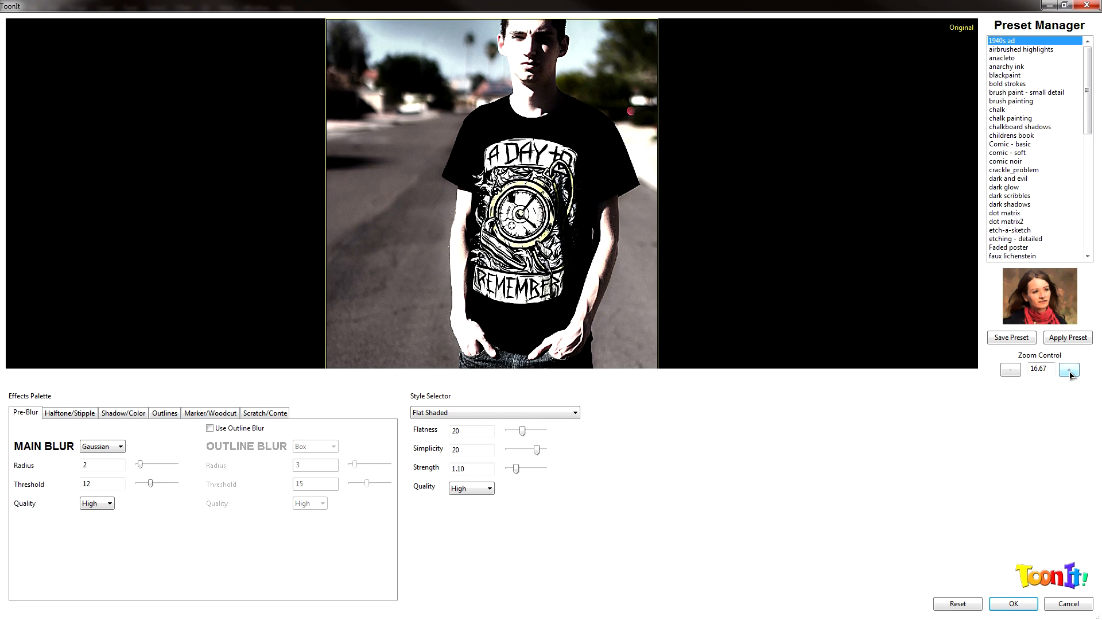
{"action": "left_click", "coordinate": [1069, 370]}
{"action": "left_click", "coordinate": [1069, 371]}
{"action": "left_click_drag", "start_coordinate": [684, 81], "coordinate": [688, 238]}
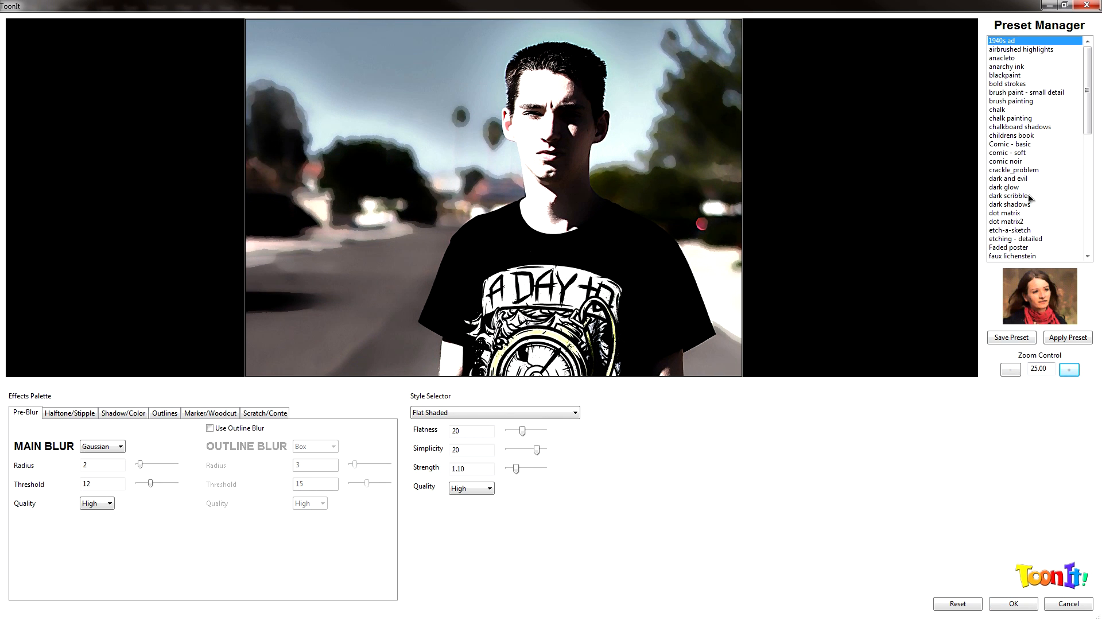
Step: Choose the comic - soft preset and set the Main Blur to radius 2 and threshold 11
{"action": "left_click", "coordinate": [1022, 153]}
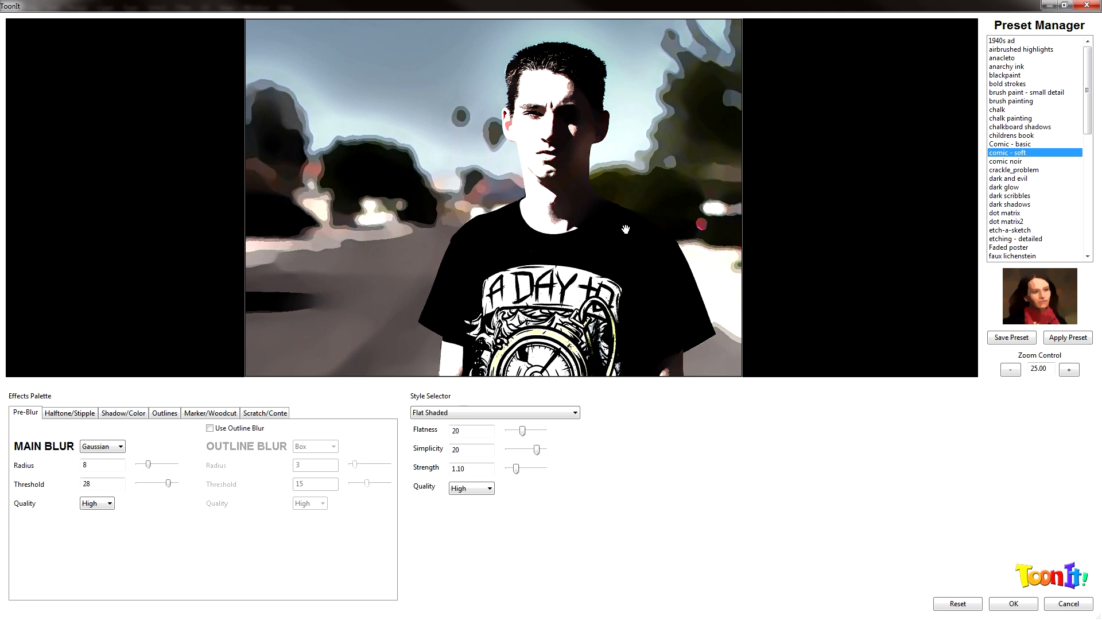
{"action": "left_click_drag", "start_coordinate": [530, 232], "coordinate": [566, 212]}
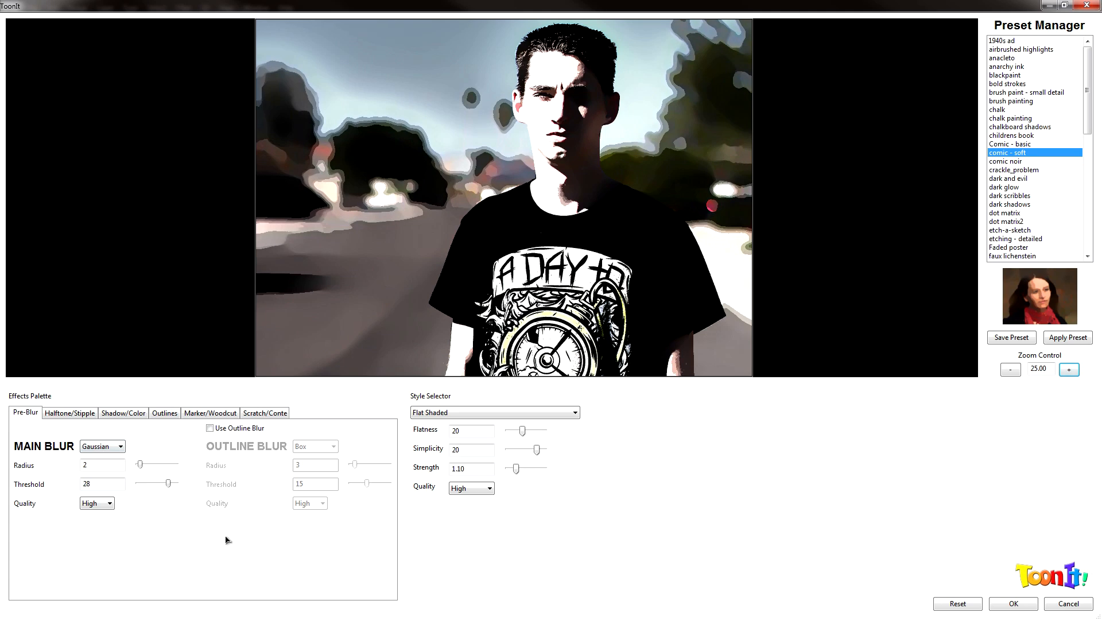
{"action": "left_click_drag", "start_coordinate": [160, 488], "coordinate": [149, 488]}
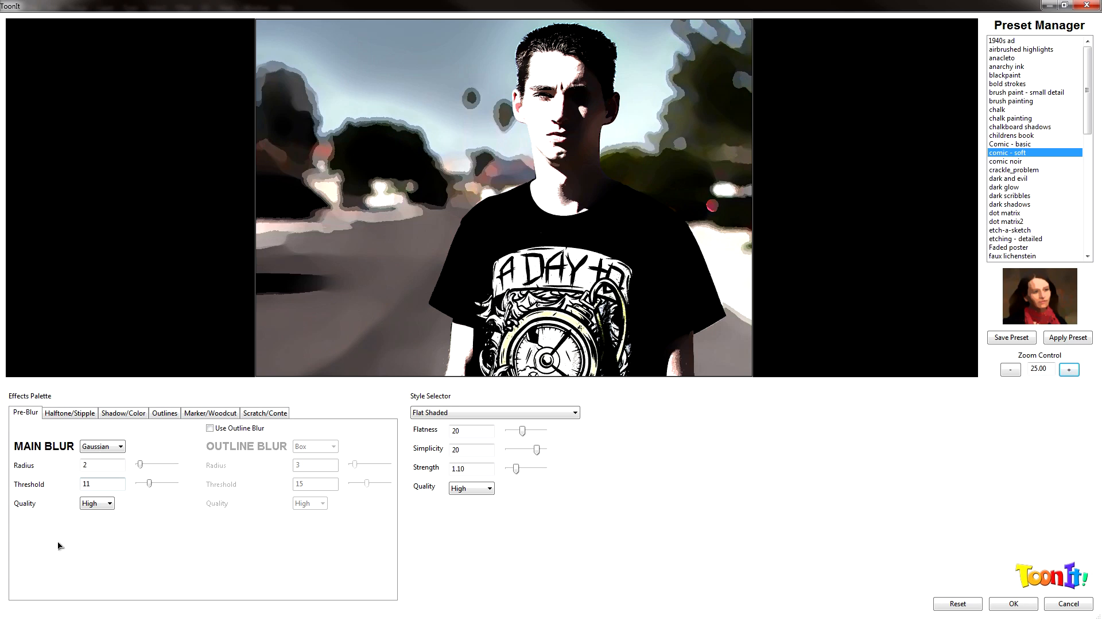
Step: Set the color effects' Blend With Original to 46.00 and check the portrait in the preview
{"action": "left_click", "coordinate": [131, 418]}
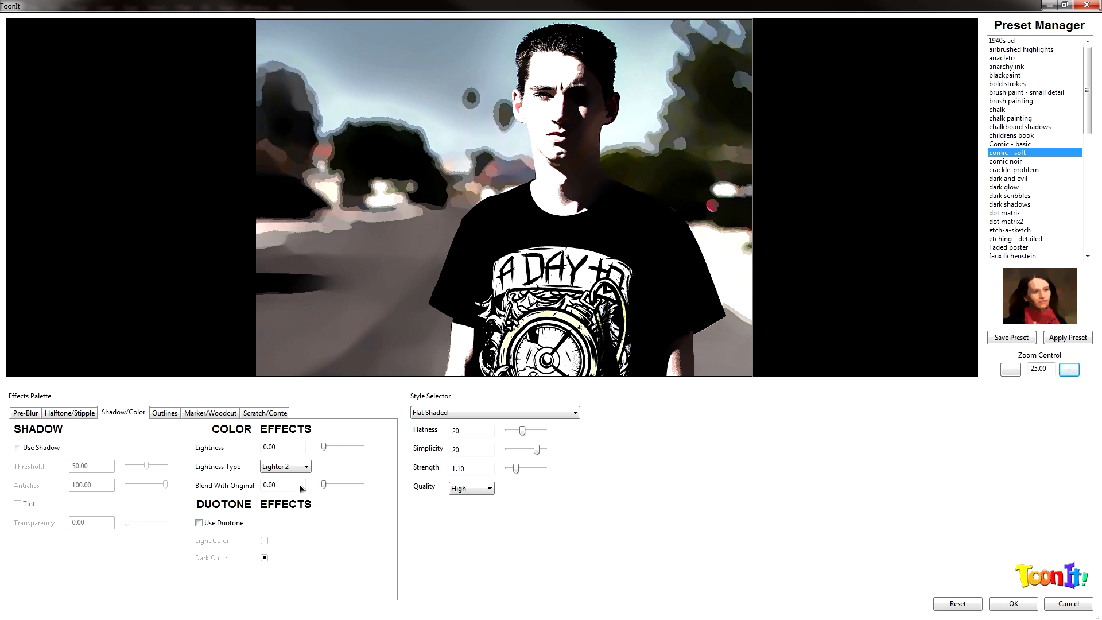
{"action": "left_click_drag", "start_coordinate": [326, 487], "coordinate": [343, 487]}
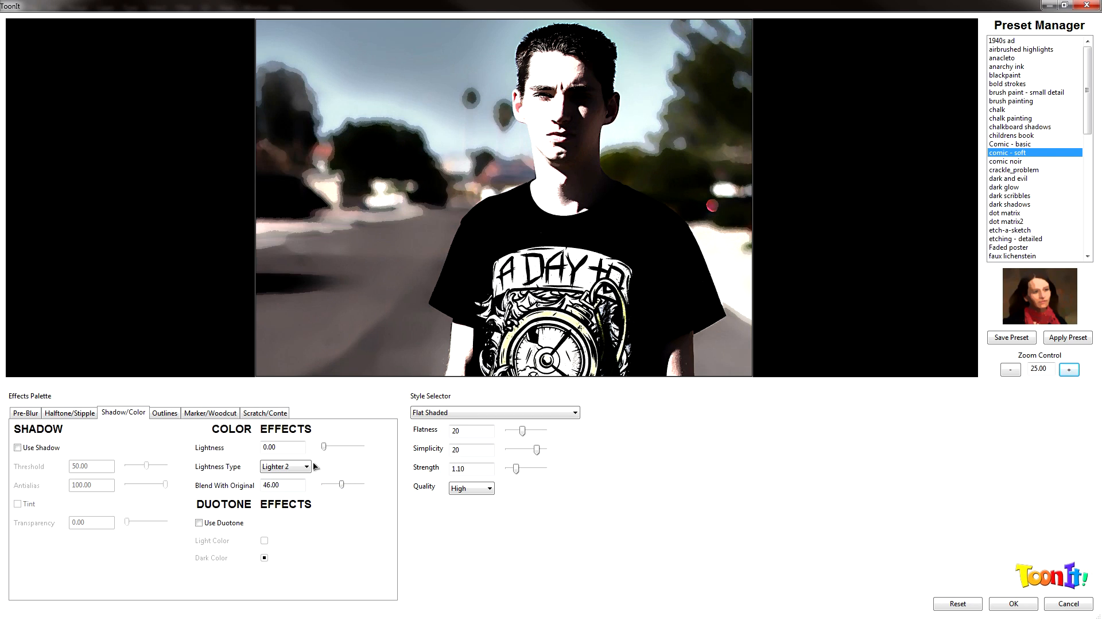
{"action": "mouse_move", "coordinate": [517, 201]}
{"action": "left_mouse_down"}
{"action": "mouse_move", "coordinate": [499, 210]}
{"action": "mouse_move", "coordinate": [526, 155]}
{"action": "mouse_move", "coordinate": [509, 205]}
{"action": "left_mouse_up"}
{"action": "mouse_move", "coordinate": [681, 186]}
{"action": "left_mouse_down"}
{"action": "mouse_move", "coordinate": [685, 159]}
{"action": "mouse_move", "coordinate": [674, 175]}
{"action": "left_mouse_up"}
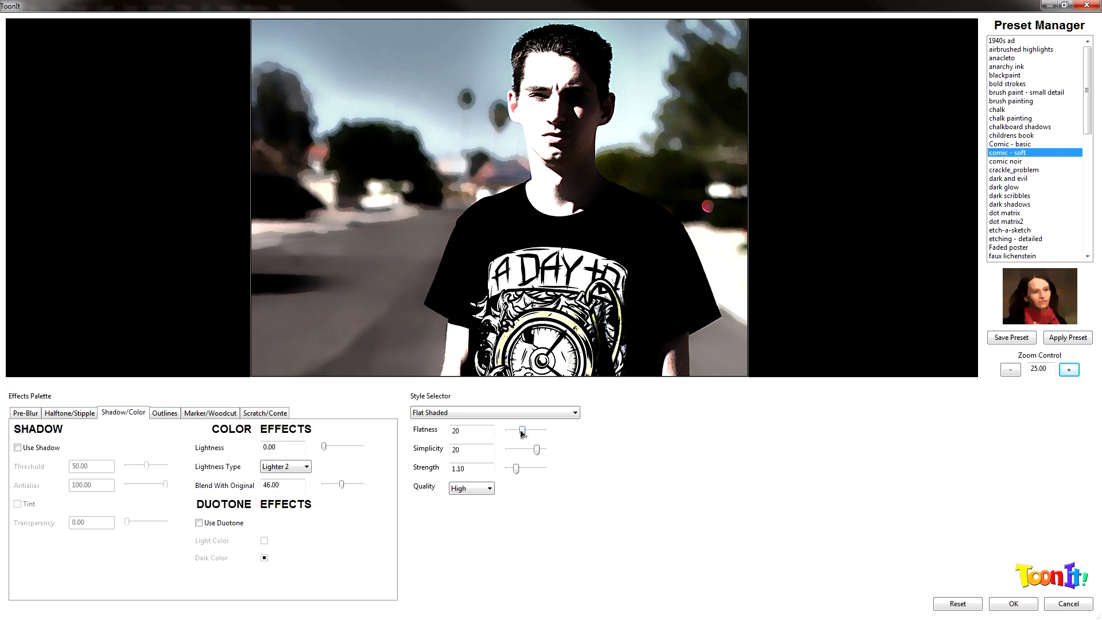
Step: Compare several Simplicity values for the Flat Shaded style and set Simplicity to 11
{"action": "left_click_drag", "start_coordinate": [534, 452], "coordinate": [512, 454]}
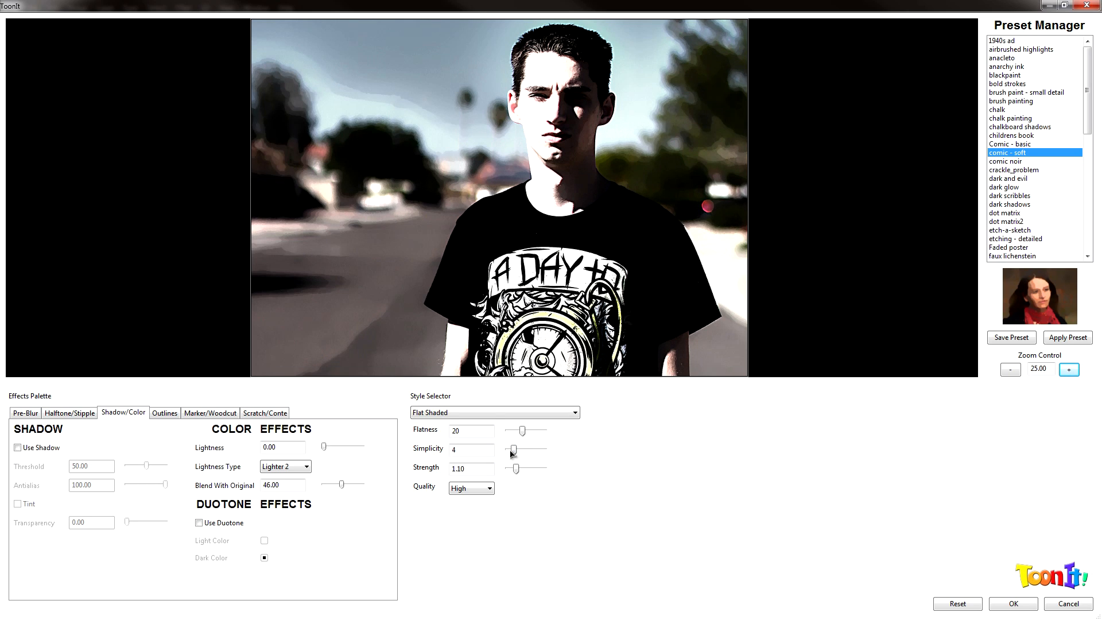
{"action": "left_click_drag", "start_coordinate": [449, 214], "coordinate": [421, 261]}
{"action": "left_click_drag", "start_coordinate": [514, 450], "coordinate": [529, 450]}
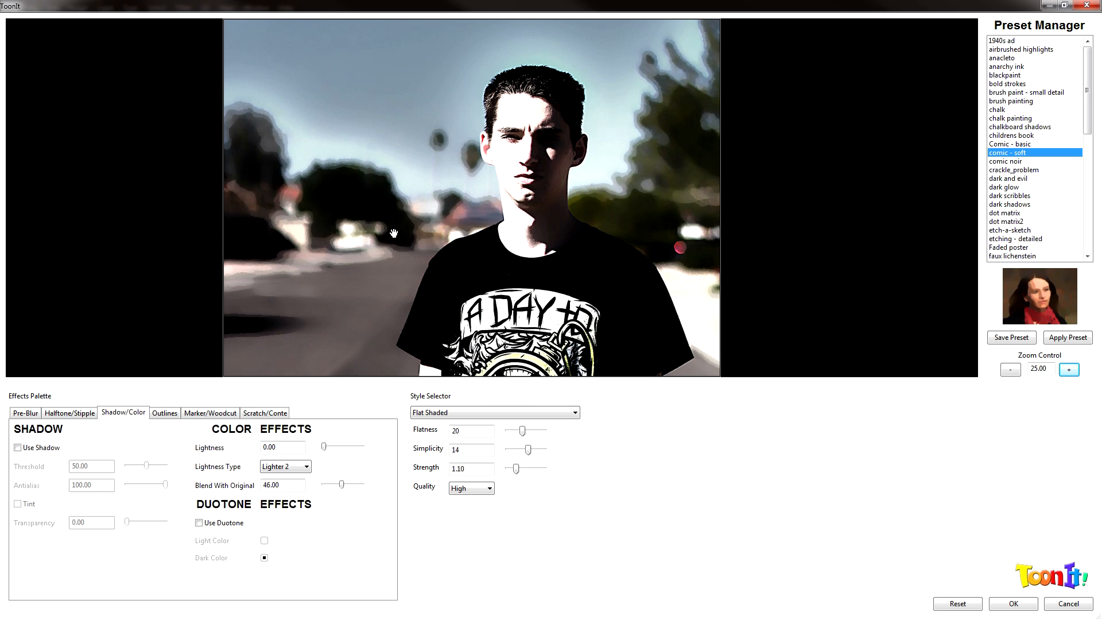
{"action": "left_click_drag", "start_coordinate": [528, 450], "coordinate": [523, 450]}
Step: Enable the shadow effect and set its threshold to 15.00, checking the road, shirt print and face in the preview
{"action": "left_click", "coordinate": [46, 447]}
{"action": "left_click_drag", "start_coordinate": [379, 264], "coordinate": [436, 184]}
{"action": "left_click_drag", "start_coordinate": [514, 229], "coordinate": [506, 157]}
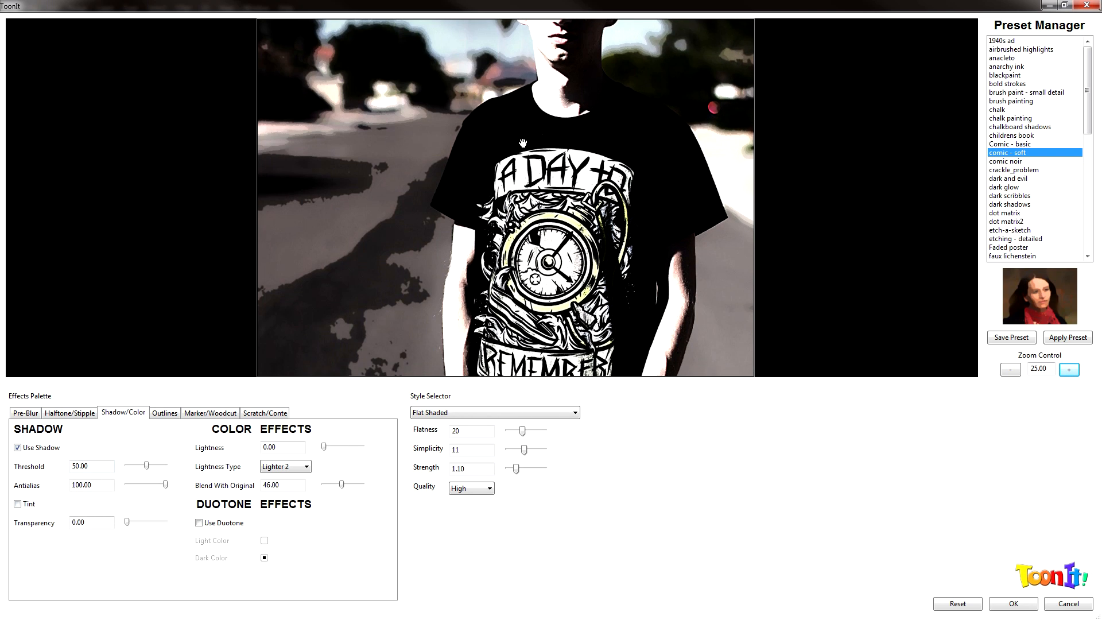
{"action": "left_click_drag", "start_coordinate": [447, 231], "coordinate": [442, 351]}
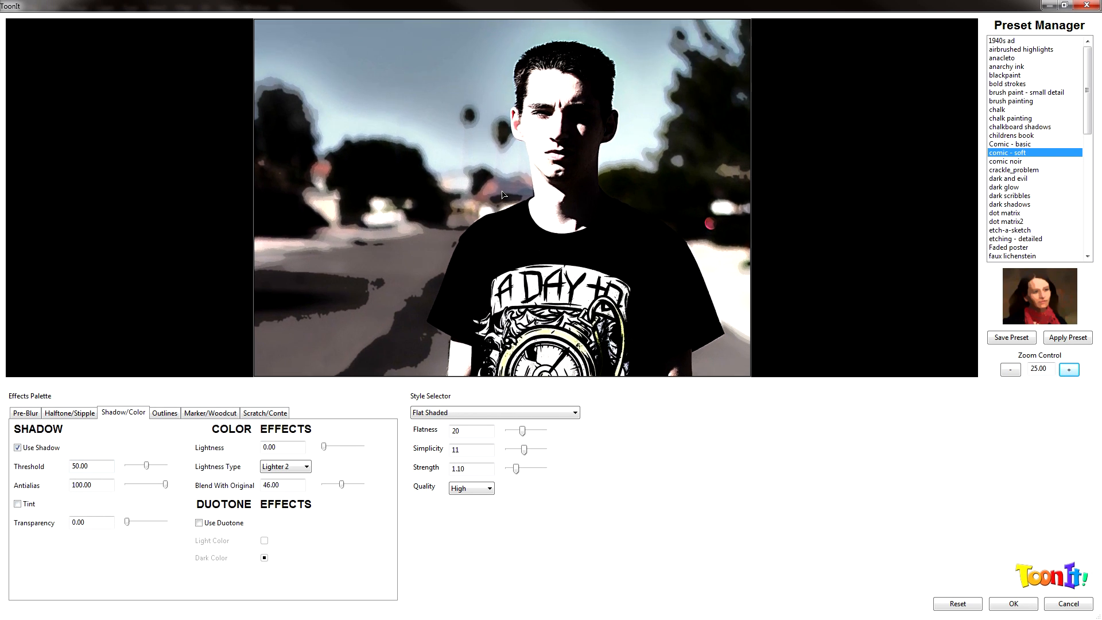
{"action": "left_click_drag", "start_coordinate": [148, 471], "coordinate": [136, 472]}
{"action": "mouse_move", "coordinate": [394, 258]}
{"action": "left_mouse_down"}
{"action": "mouse_move", "coordinate": [374, 287]}
{"action": "mouse_move", "coordinate": [383, 270]}
{"action": "left_mouse_up"}
{"action": "left_click_drag", "start_coordinate": [528, 281], "coordinate": [570, 138]}
{"action": "left_click_drag", "start_coordinate": [486, 200], "coordinate": [565, 297]}
{"action": "left_click_drag", "start_coordinate": [664, 183], "coordinate": [547, 186]}
{"action": "left_click_drag", "start_coordinate": [615, 182], "coordinate": [622, 19]}
{"action": "left_click_drag", "start_coordinate": [620, 235], "coordinate": [619, 445]}
{"action": "left_click_drag", "start_coordinate": [586, 223], "coordinate": [578, 294]}
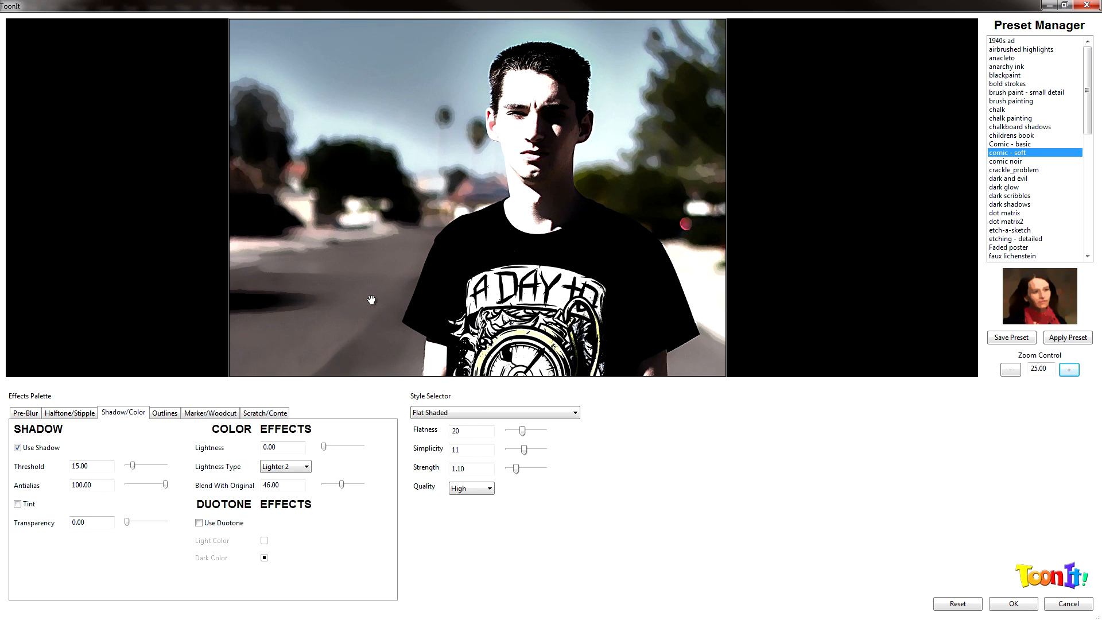
Step: Look over the halftone and stipple options, leave them disabled, and apply the ToonIt effect to the Cartoon layer
{"action": "left_click", "coordinate": [72, 414]}
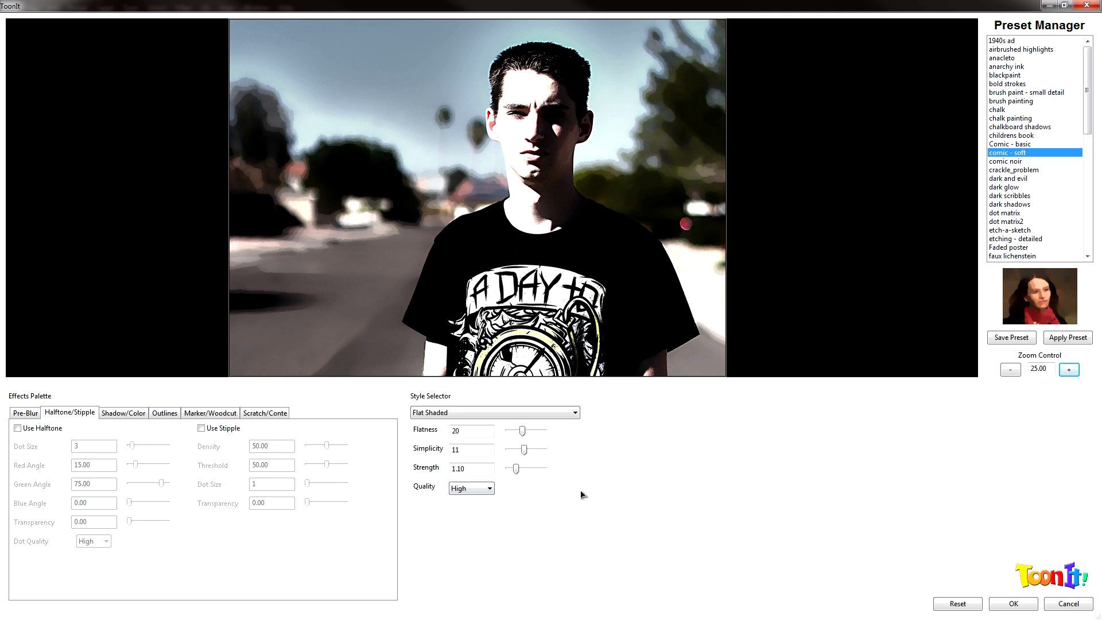
{"action": "left_click_drag", "start_coordinate": [550, 227], "coordinate": [568, 212]}
{"action": "left_click", "coordinate": [1014, 603]}
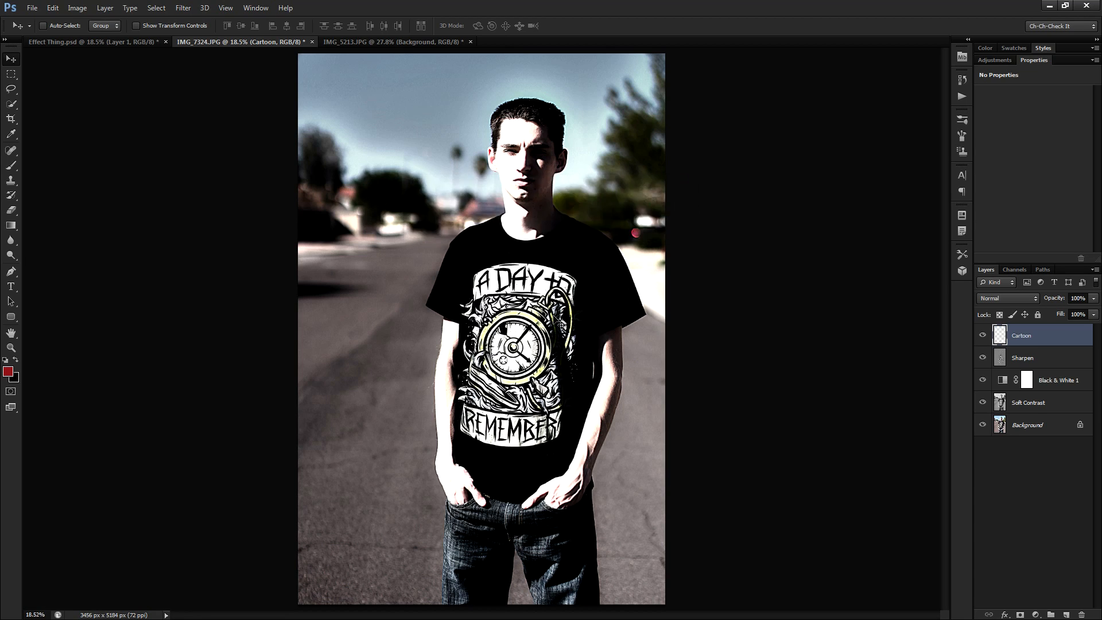
Step: Examine the cartoon effect on the face, shirt print and background up close in full-screen view
{"action": "scroll", "coordinate": [533, 247], "scroll_direction": "up", "scroll_amount": 4}
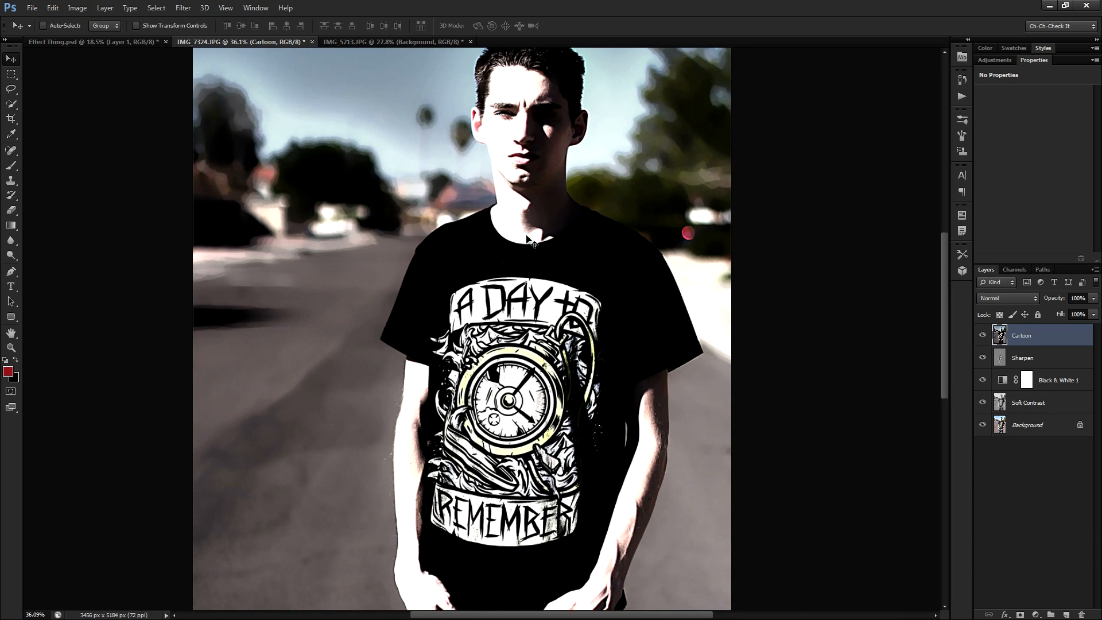
{"action": "scroll", "coordinate": [500, 244], "scroll_direction": "up", "scroll_amount": 1}
{"action": "left_click_drag", "start_coordinate": [508, 229], "coordinate": [582, 404]}
{"action": "key", "text": "f"}
{"action": "key", "text": "f"}
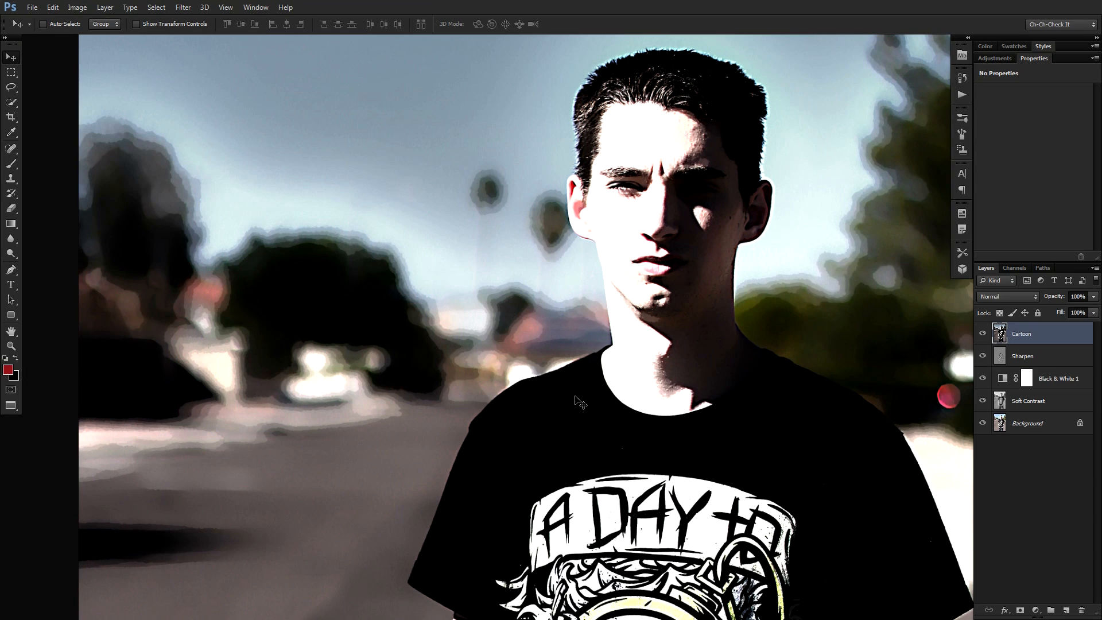
{"action": "scroll", "coordinate": [644, 336], "scroll_direction": "up", "scroll_amount": 2}
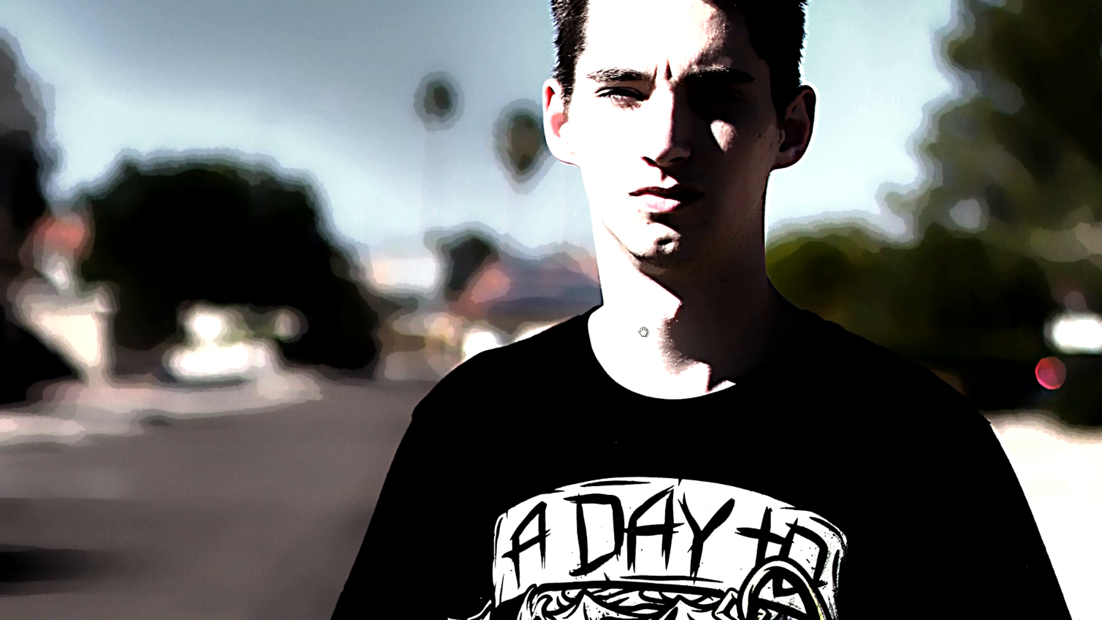
{"action": "scroll", "coordinate": [678, 336], "scroll_direction": "up", "scroll_amount": 2}
{"action": "scroll", "coordinate": [703, 335], "scroll_direction": "down", "scroll_amount": 1}
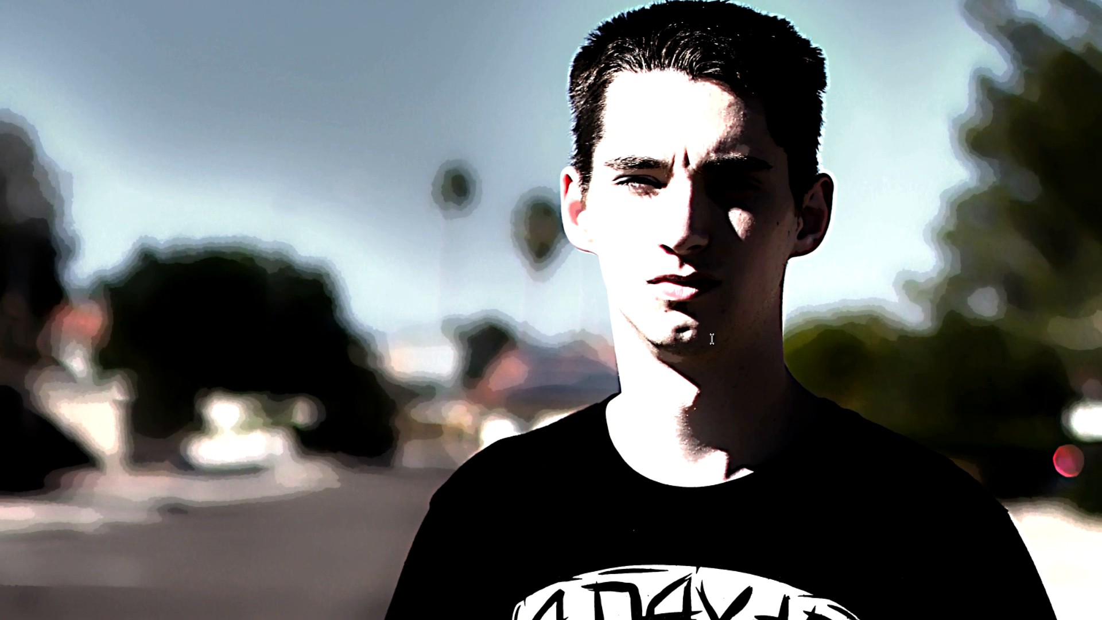